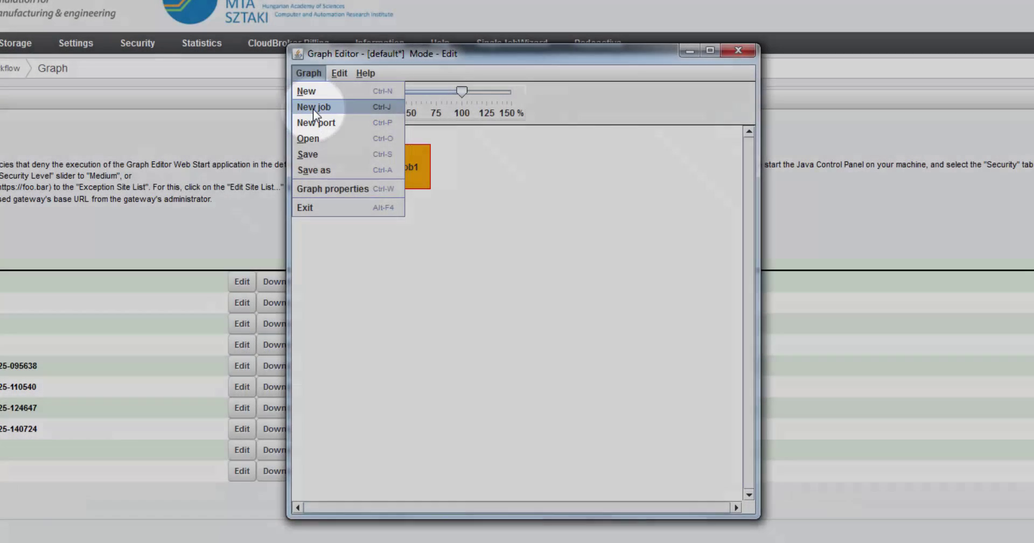
- Add a third job to the graph and rename the first job, Job0, as GEN
click(313, 108)
click(331, 163)
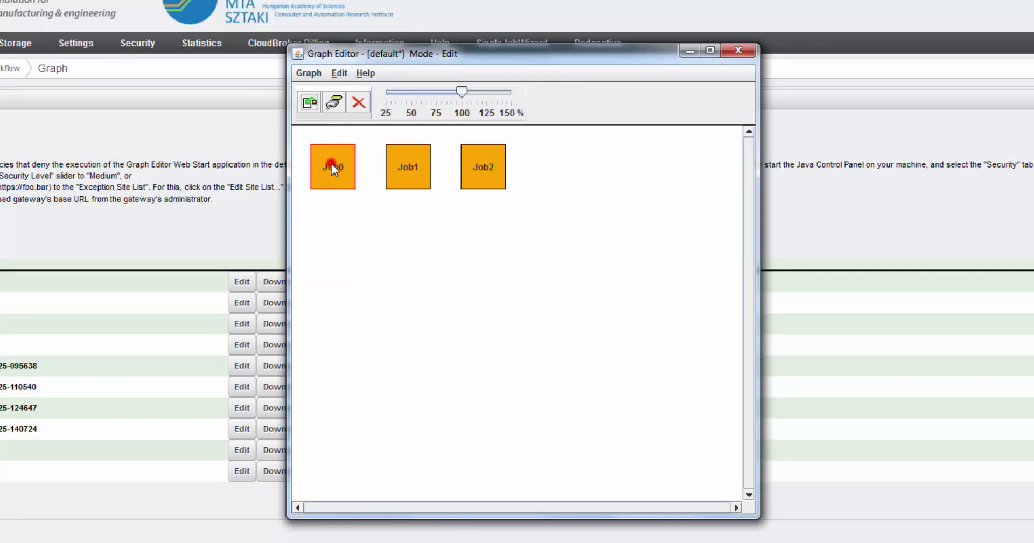
double_click(331, 164)
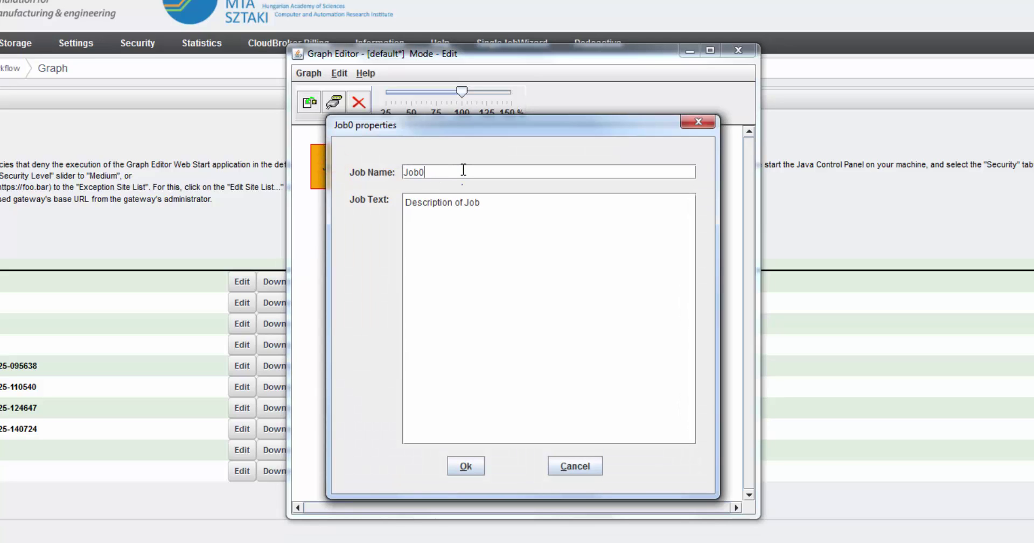
key(BackSpace)
key(BackSpace)
key(BackSpace)
key(BackSpace)
text(GEN)
click(466, 466)
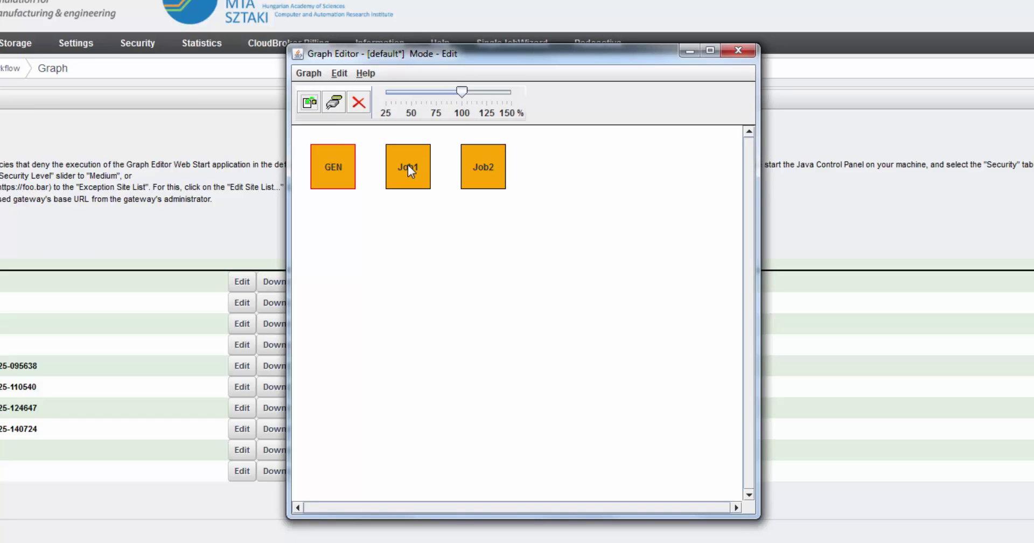
- Rename the middle job, Job1, as PS-JOB
double_click(408, 166)
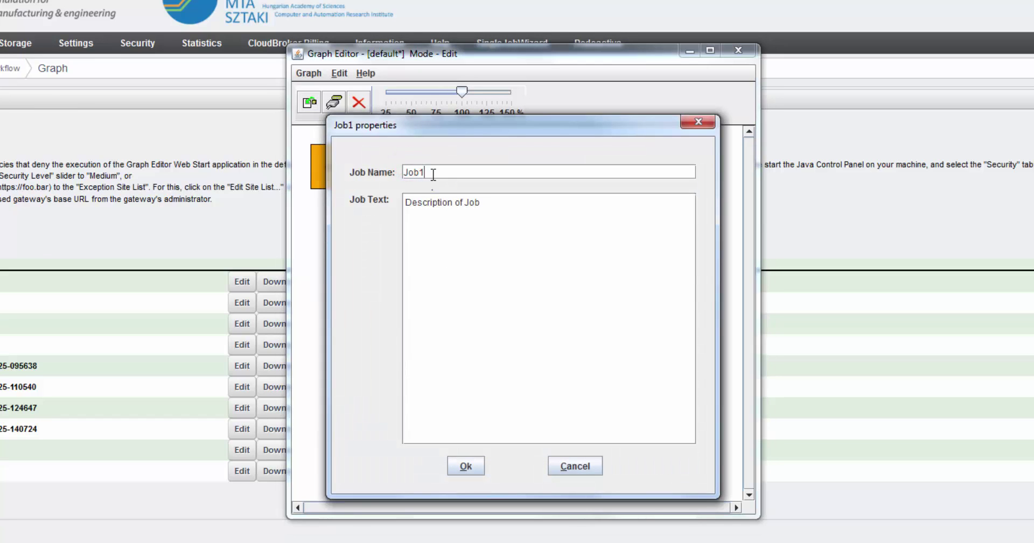
double_click(433, 172)
text(PS-JOB)
click(466, 467)
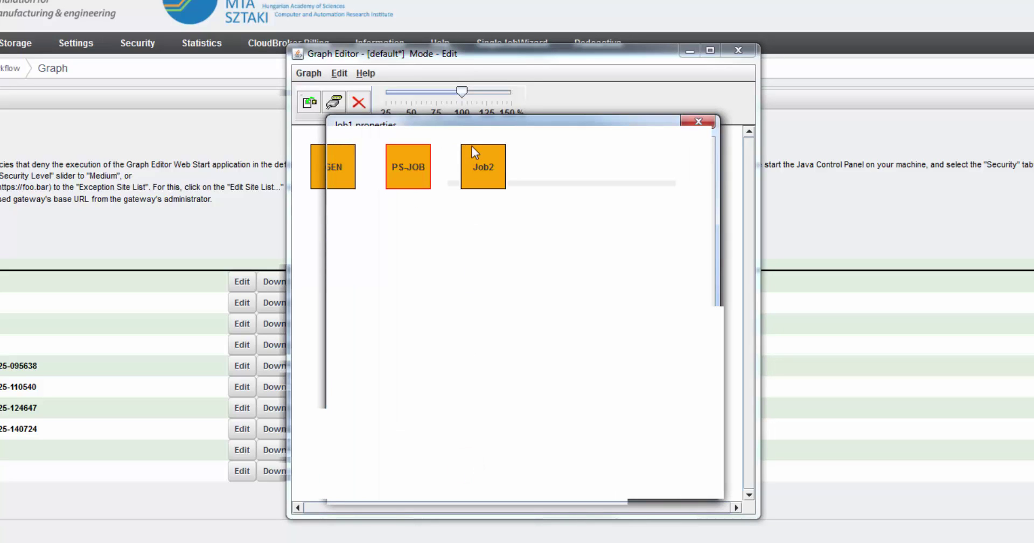
- Rename the last job, Job2, as COLL
double_click(485, 167)
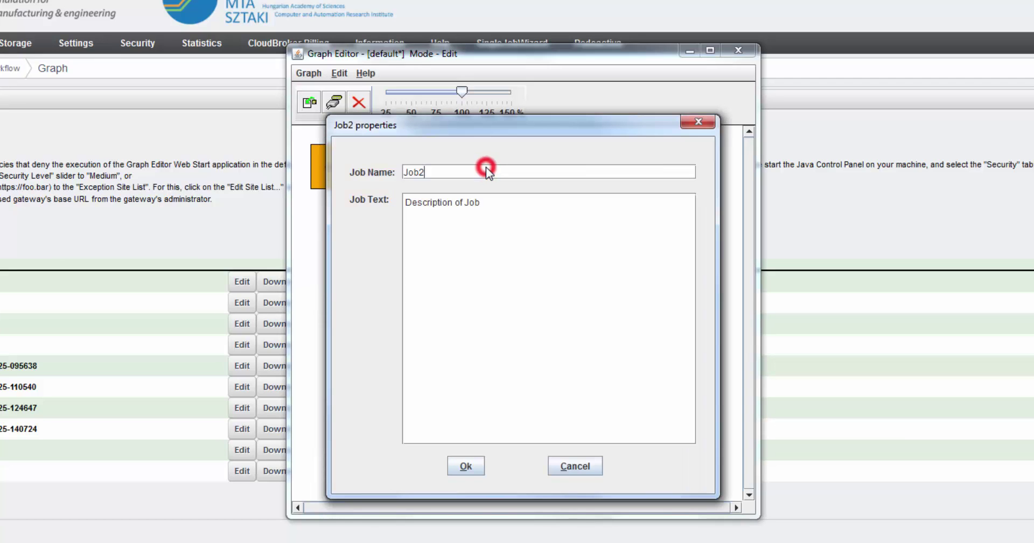
key(BackSpace)
key(BackSpace)
key(BackSpace)
key(BackSpace)
text(COLL)
click(468, 466)
- Add one port to the GEN job and three ports to the PS-JOB job
click(341, 155)
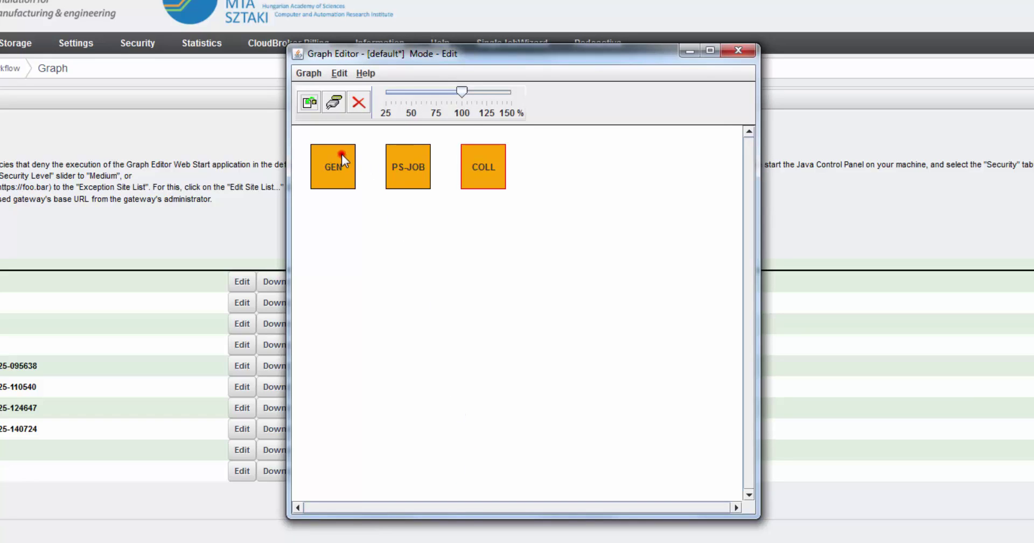
click(334, 102)
click(418, 155)
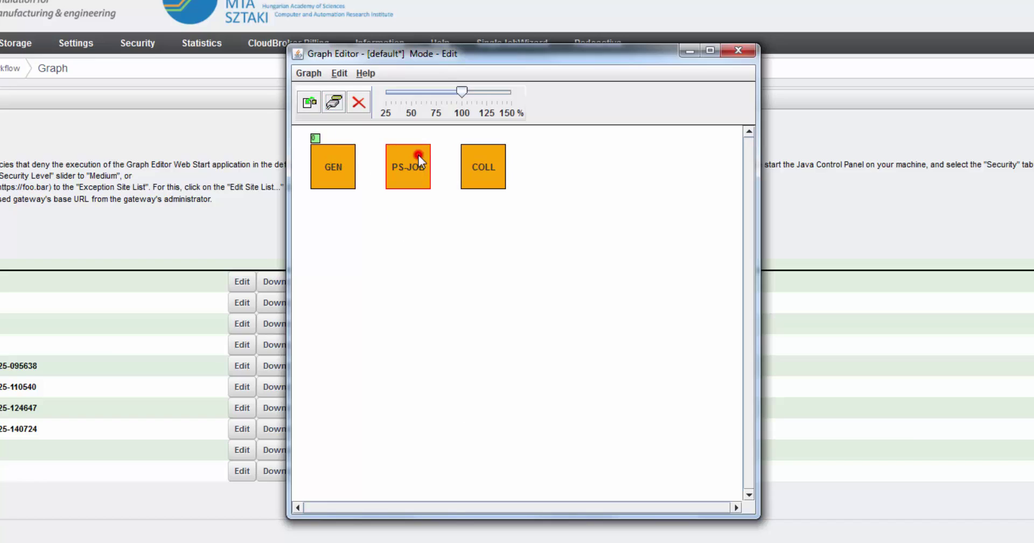
click(334, 102)
click(334, 102)
click(334, 102)
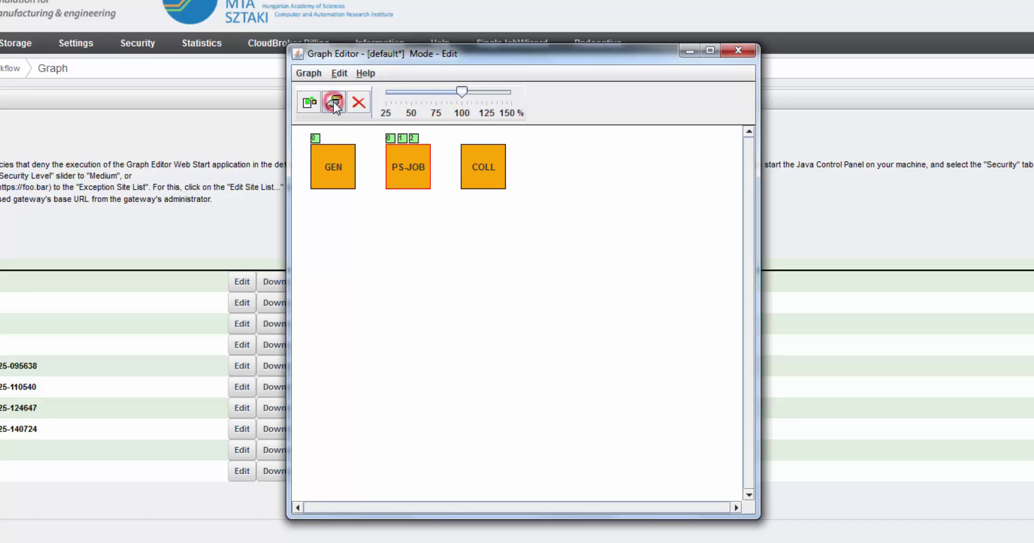
- Add two ports to the COLL job
click(483, 161)
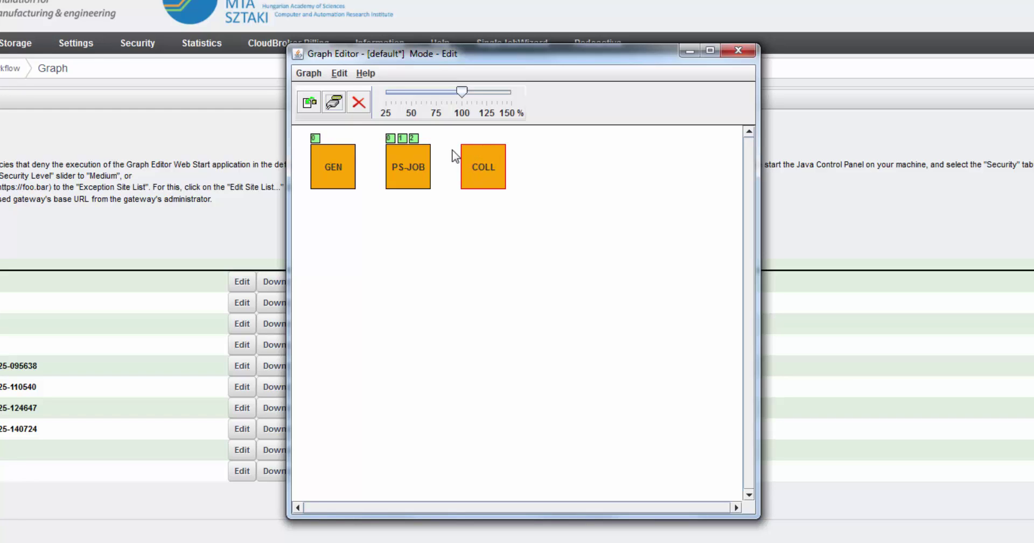
click(334, 103)
click(334, 103)
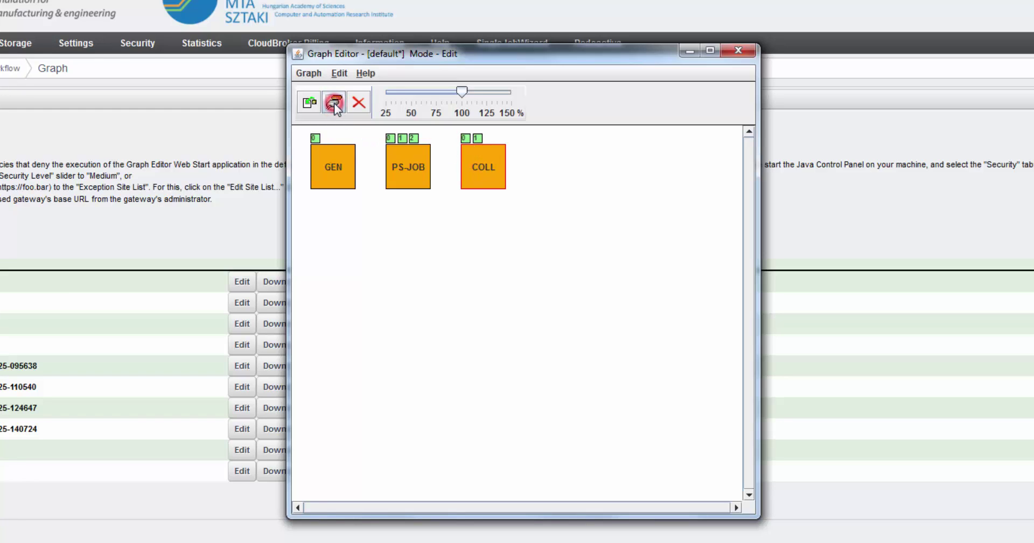
- Set the port type of GEN's port 0 to Out
click(316, 139)
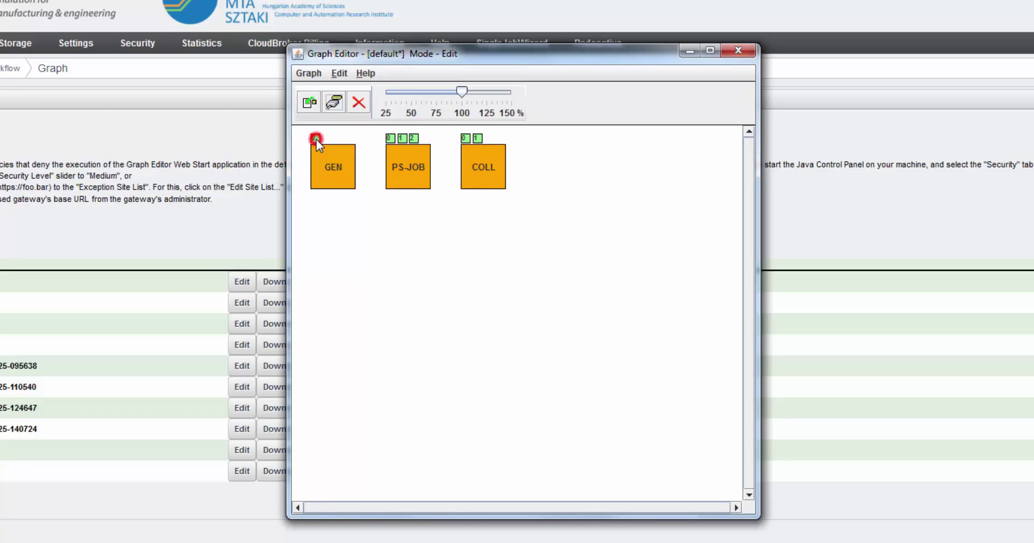
double_click(315, 139)
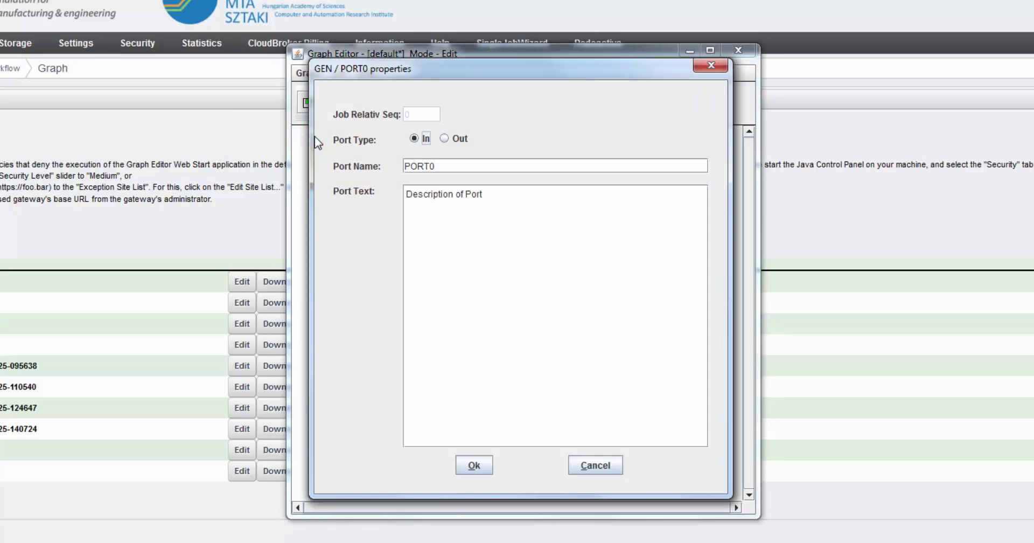
click(444, 138)
click(472, 463)
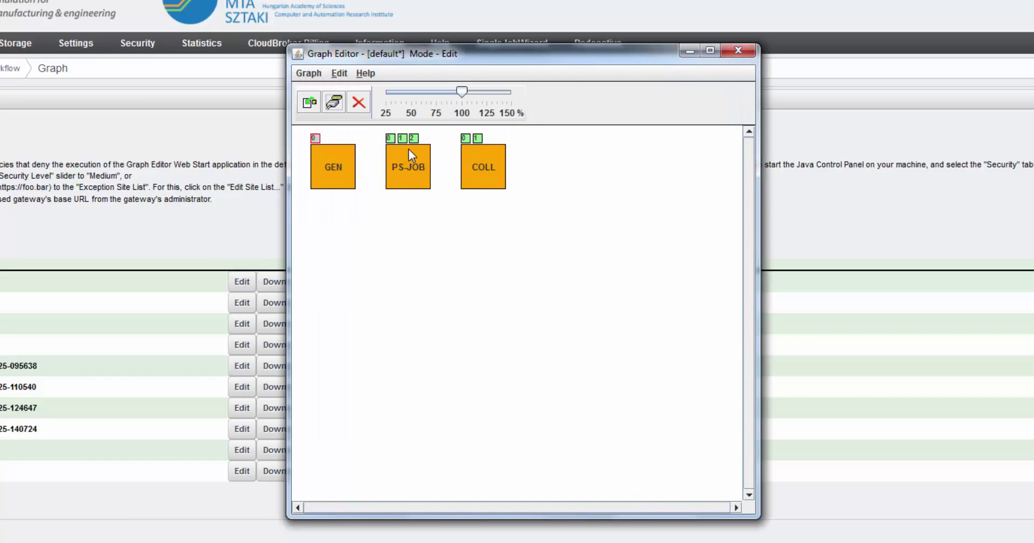
- Set the port type of PS-JOB's port 2 to Out
double_click(415, 138)
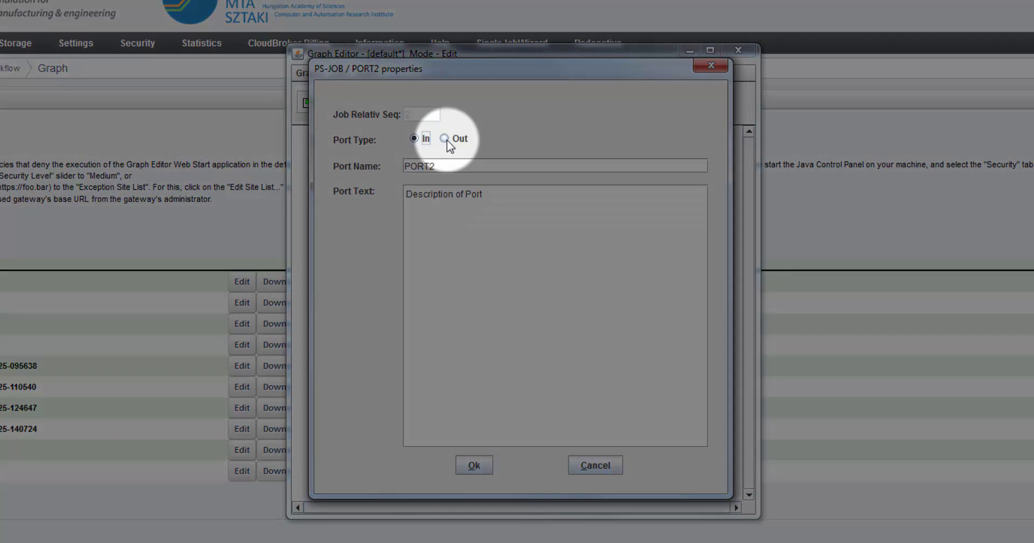
click(444, 139)
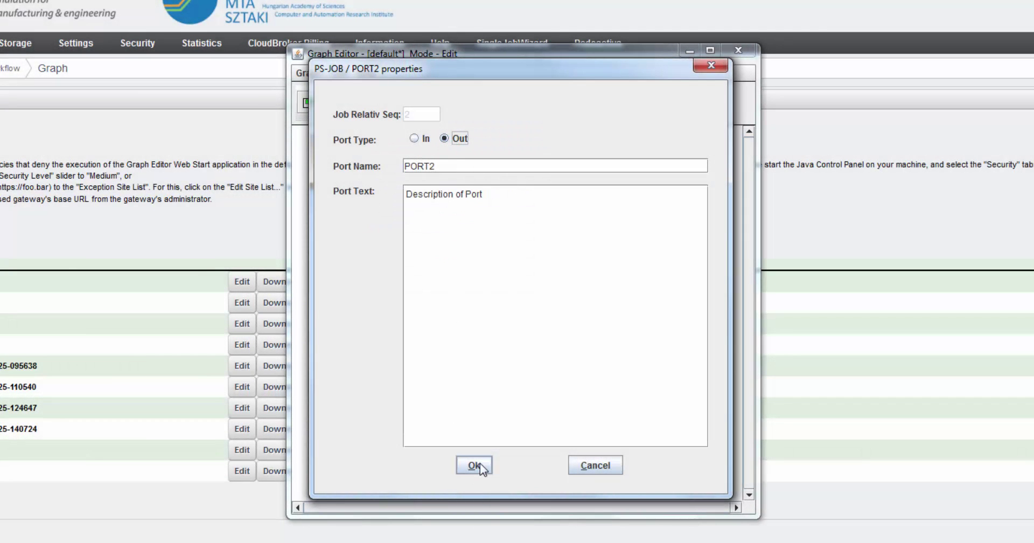
click(477, 465)
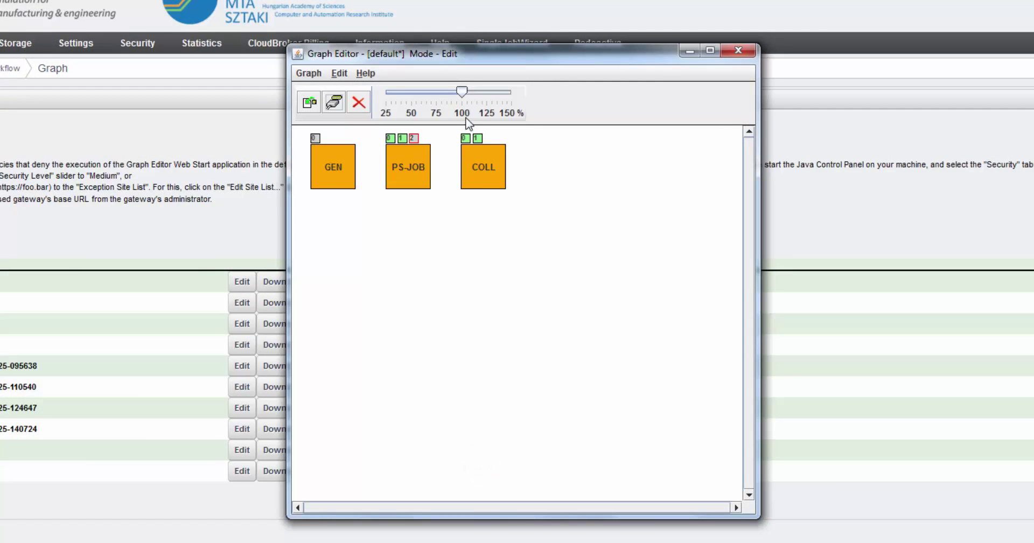
- Set the port type of COLL's port 1 to Out
double_click(480, 138)
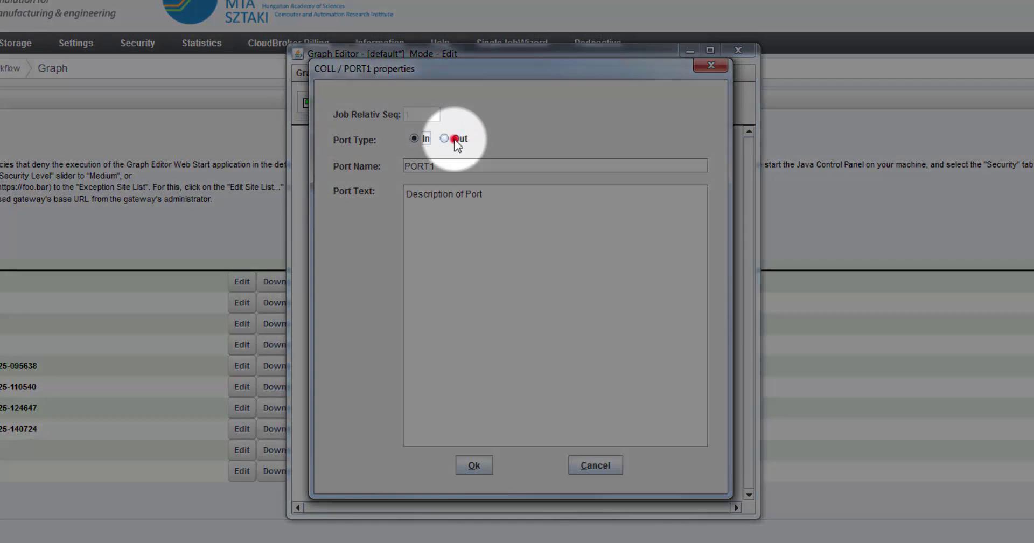
click(455, 139)
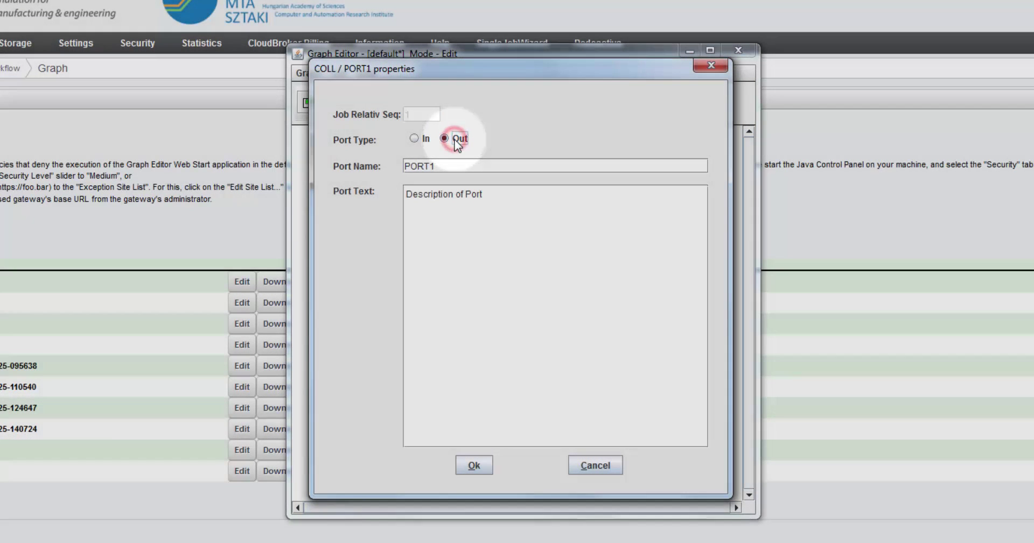
click(474, 465)
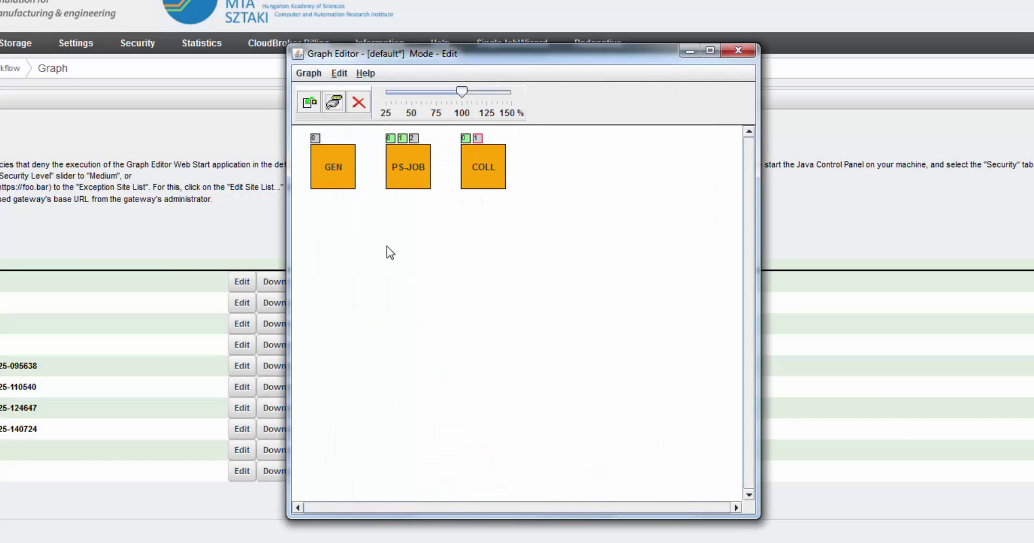
- Spread the jobs over the canvas, with GEN lower at the left, COLL lower right and PS-JOB above between them
click(330, 157)
drag(341, 160, 342, 249)
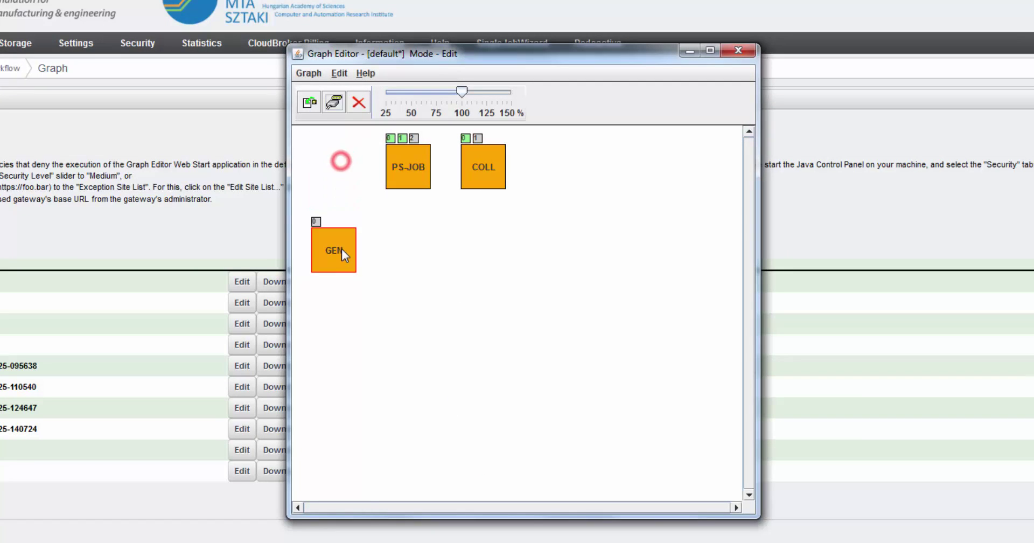
click(485, 164)
drag(487, 164, 512, 316)
click(408, 174)
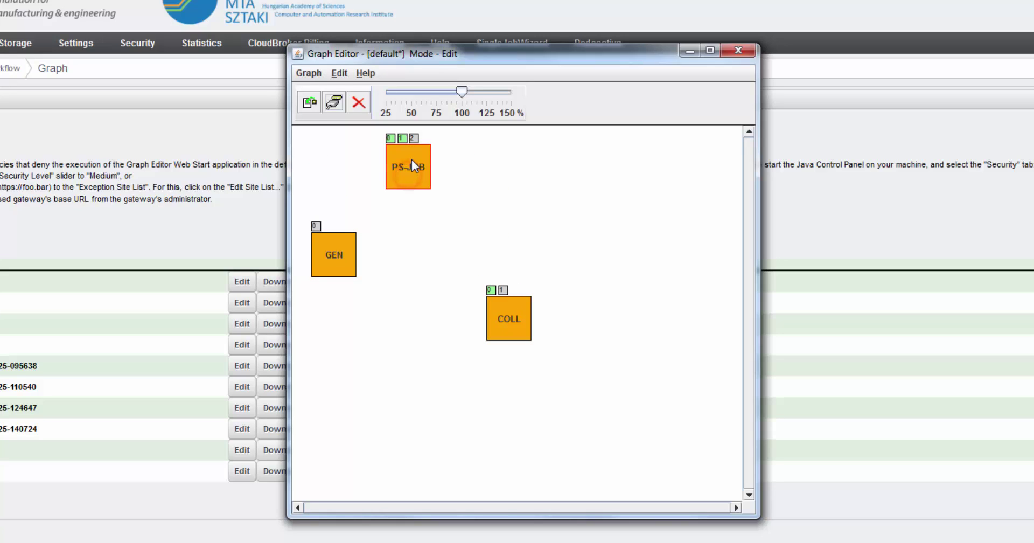
drag(411, 159, 443, 184)
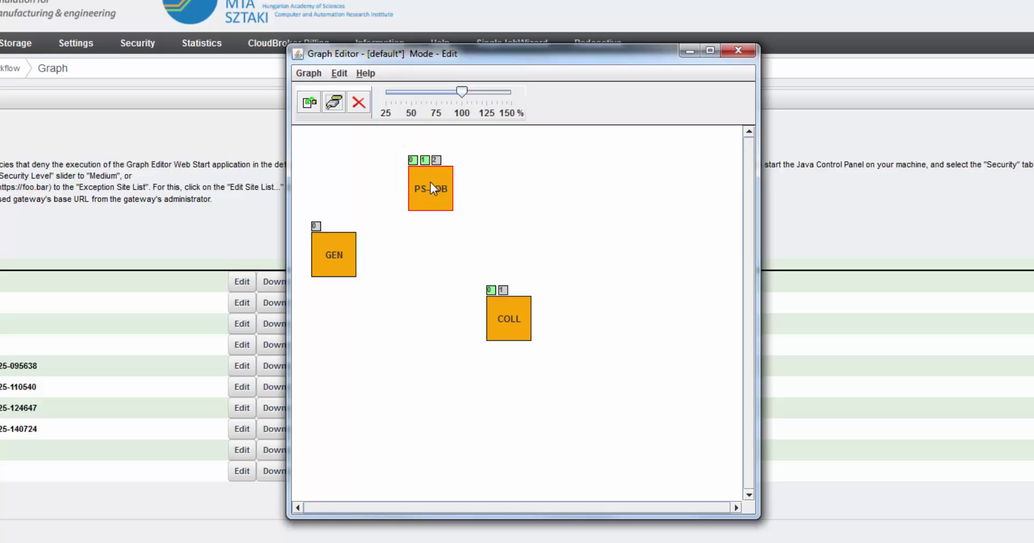
- Connect GEN's output port 0 to PS-JOB's input port 0, and PS-JOB's output port 2 to COLL's input port 0
click(316, 226)
click(412, 160)
click(437, 160)
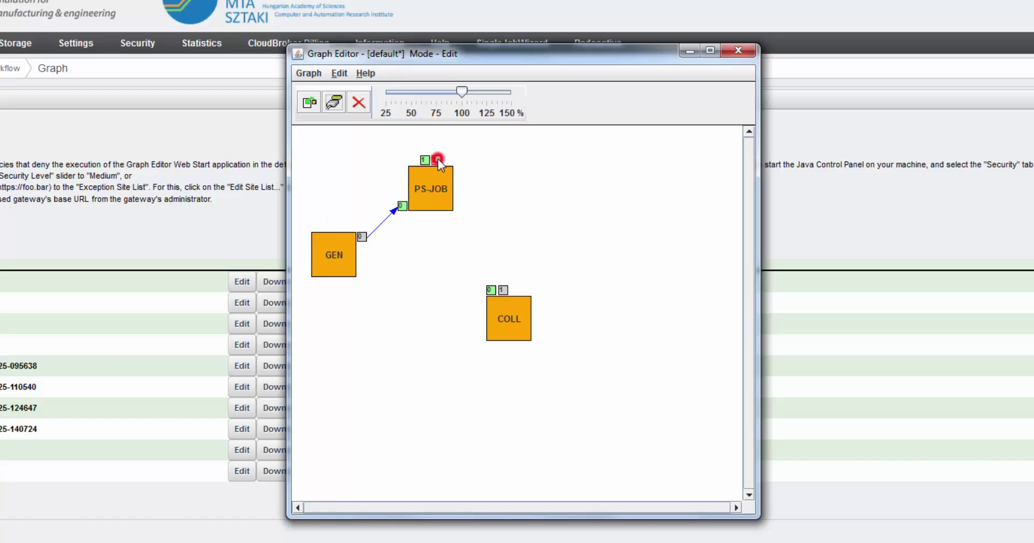
click(490, 289)
- Save the graph under the name TUTORIAL3 and close the graph editor
click(308, 74)
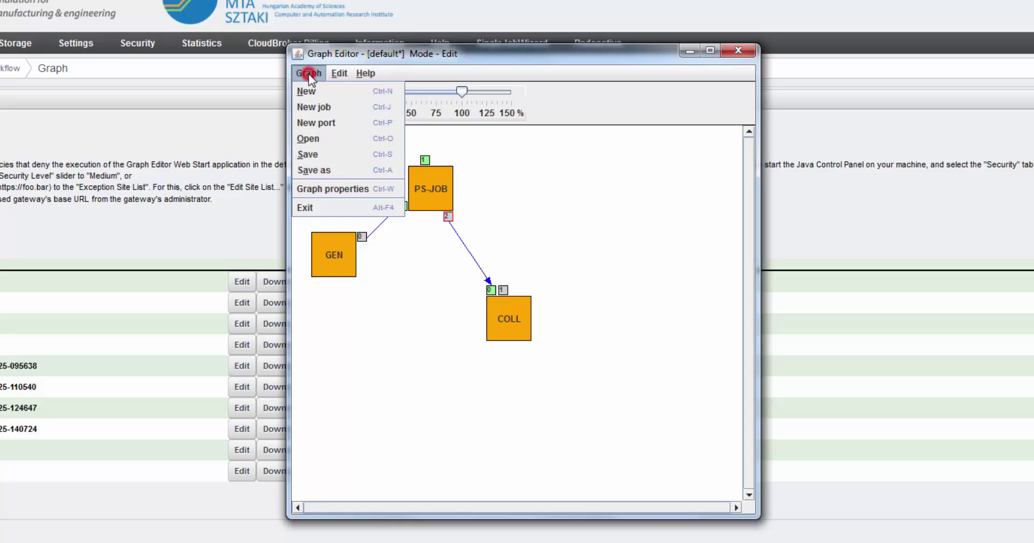
click(317, 171)
key(BackSpace)
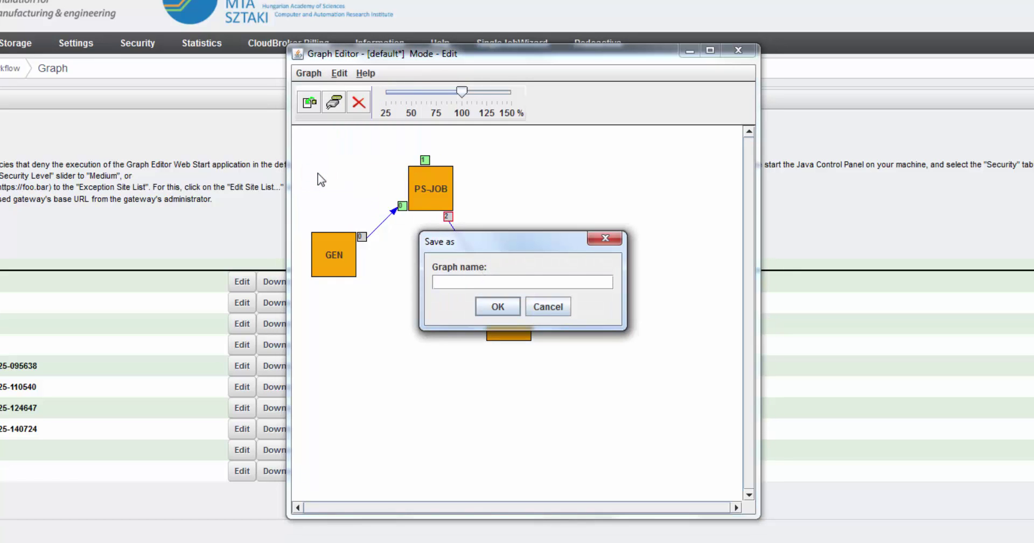
text(TUTORIAL3)
click(489, 308)
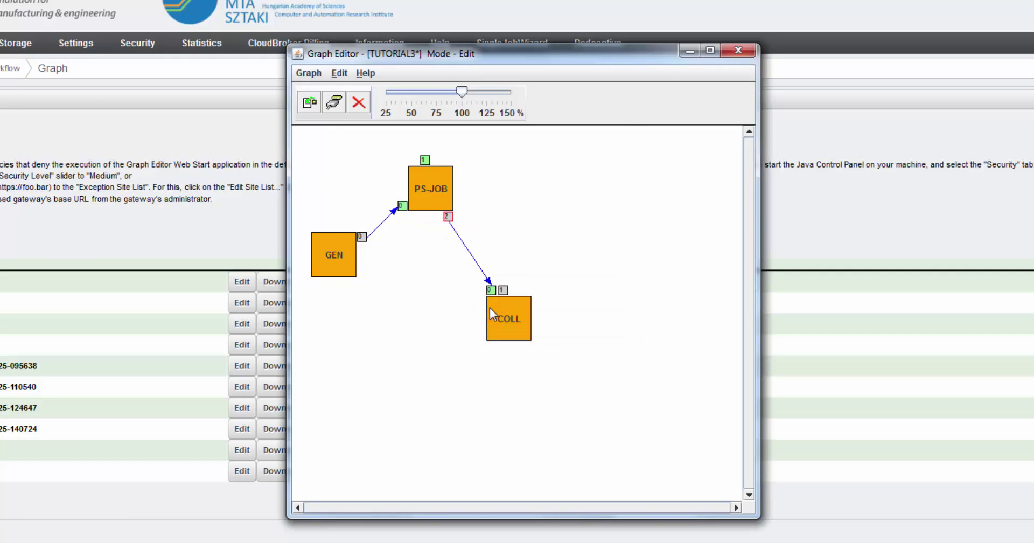
click(738, 51)
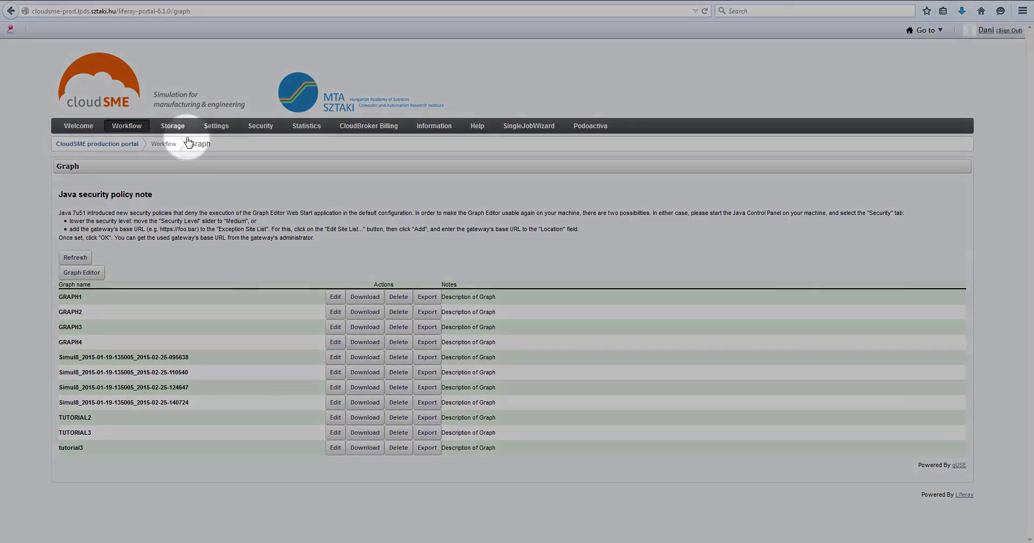
- Start creating a concrete workflow in the portal, based on the graph TUTORIAL3
mouse_move(129, 135)
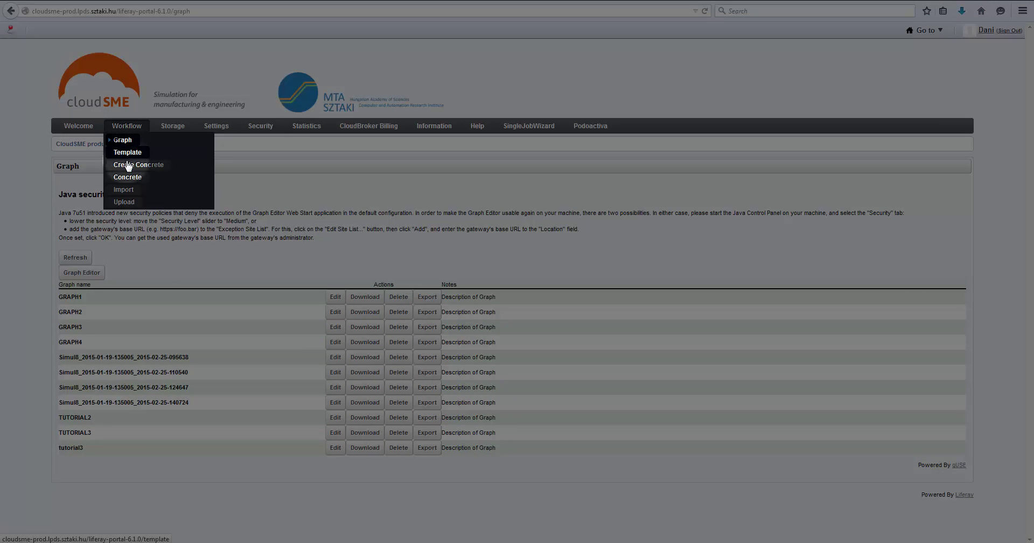
click(128, 167)
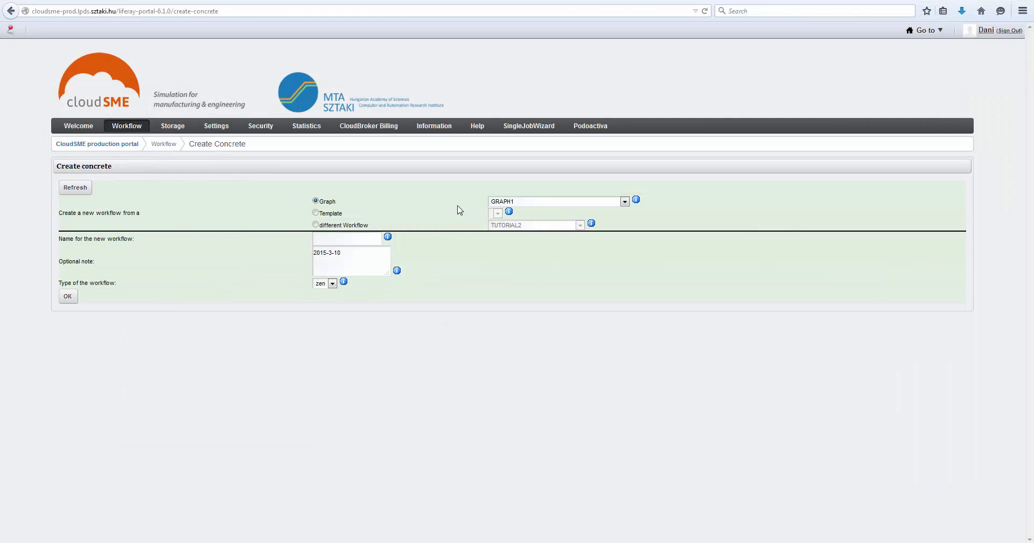
click(565, 204)
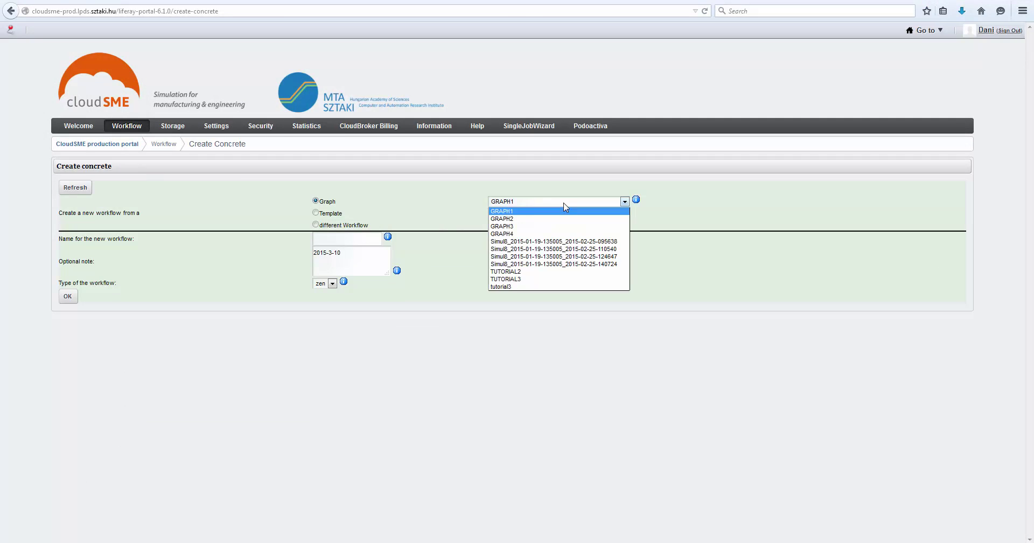
click(528, 280)
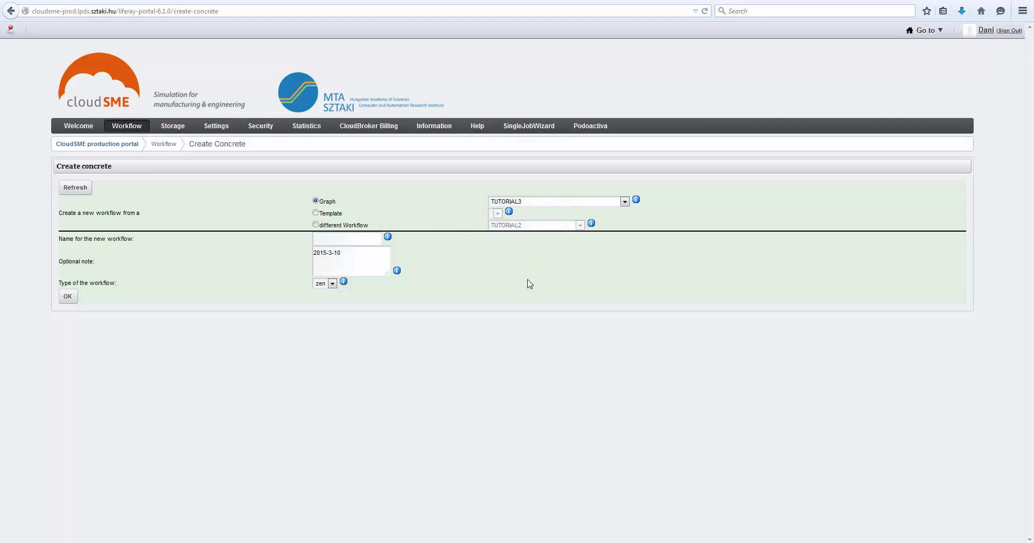
- Name the new workflow TUTORIAL3 and create it
click(330, 241)
text(T)
key(Down)
key(Down)
key(Down)
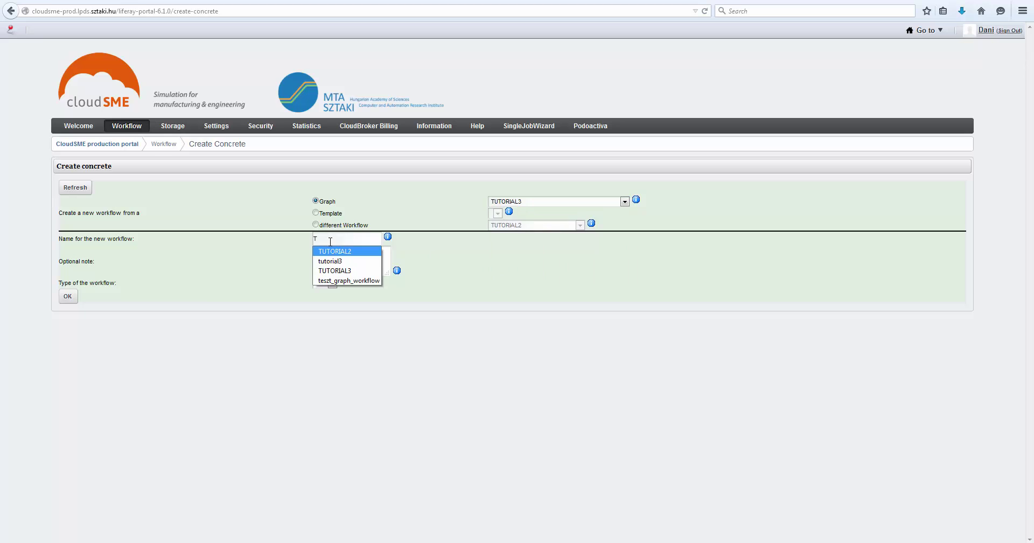
key(Return)
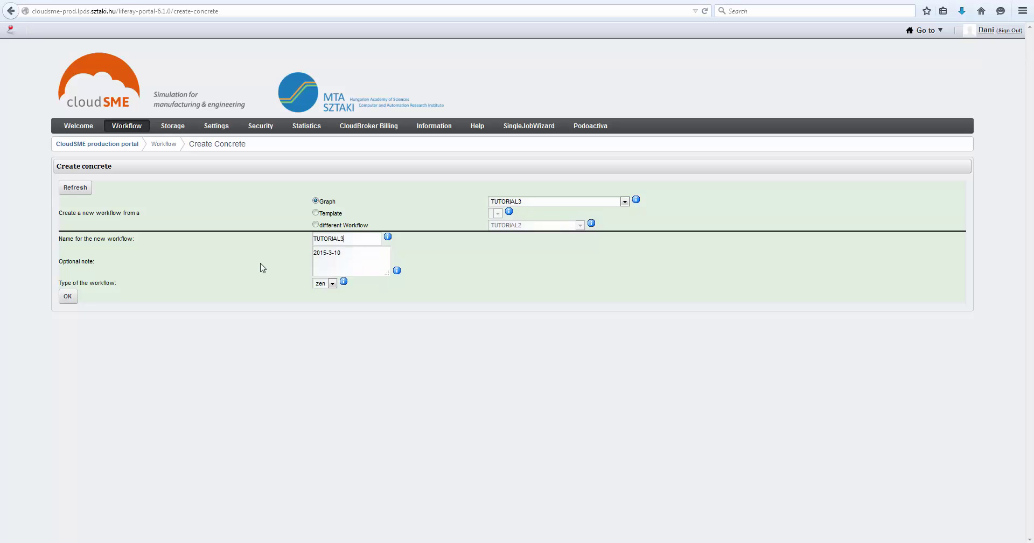
click(69, 297)
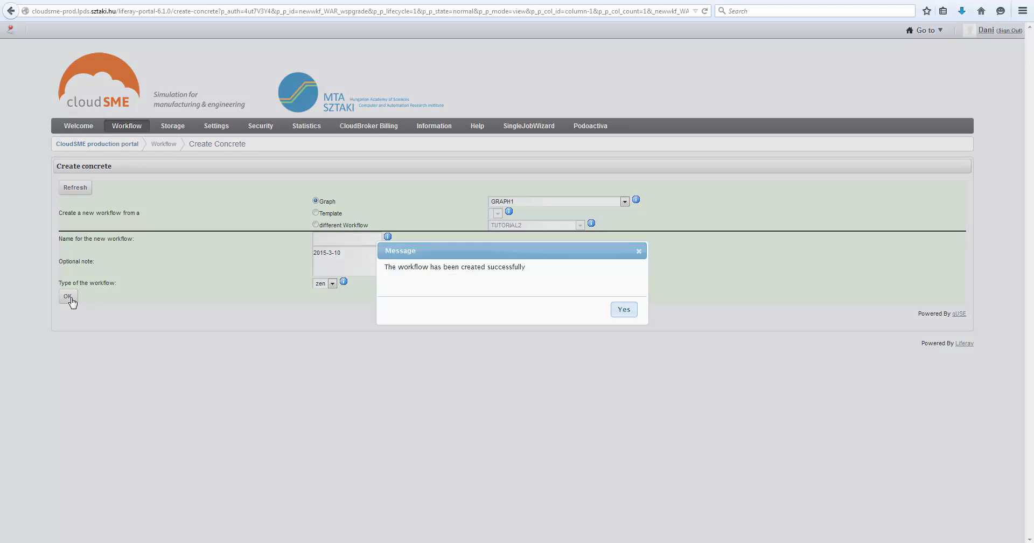
- Dismiss the creation message and open the configuration of the TUTORIAL3 concrete workflow
click(622, 312)
click(146, 143)
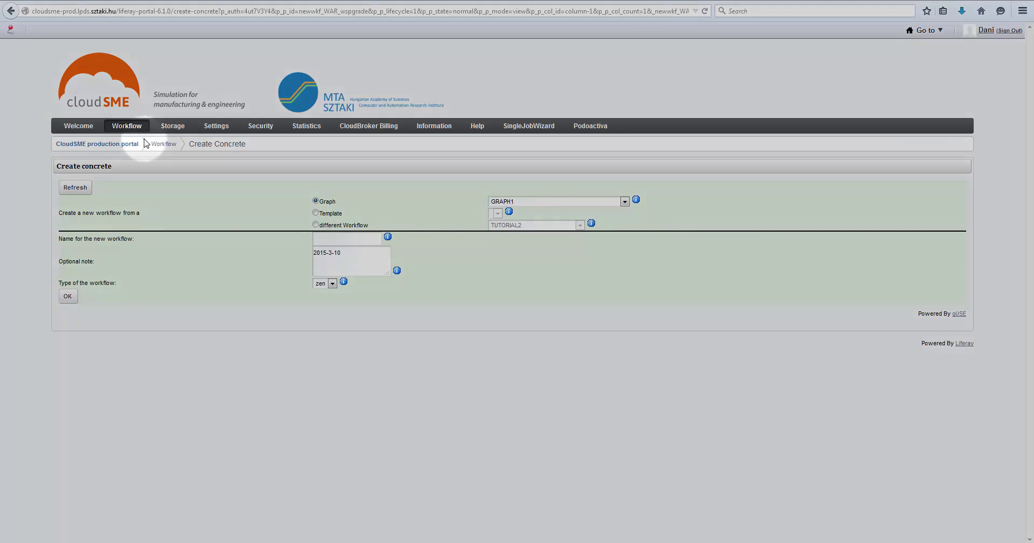
click(129, 127)
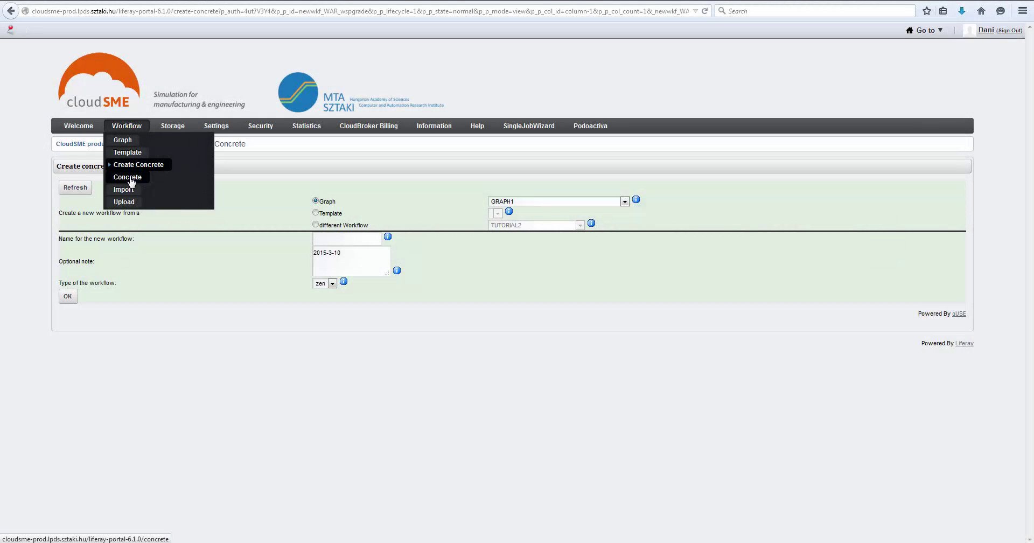
click(131, 181)
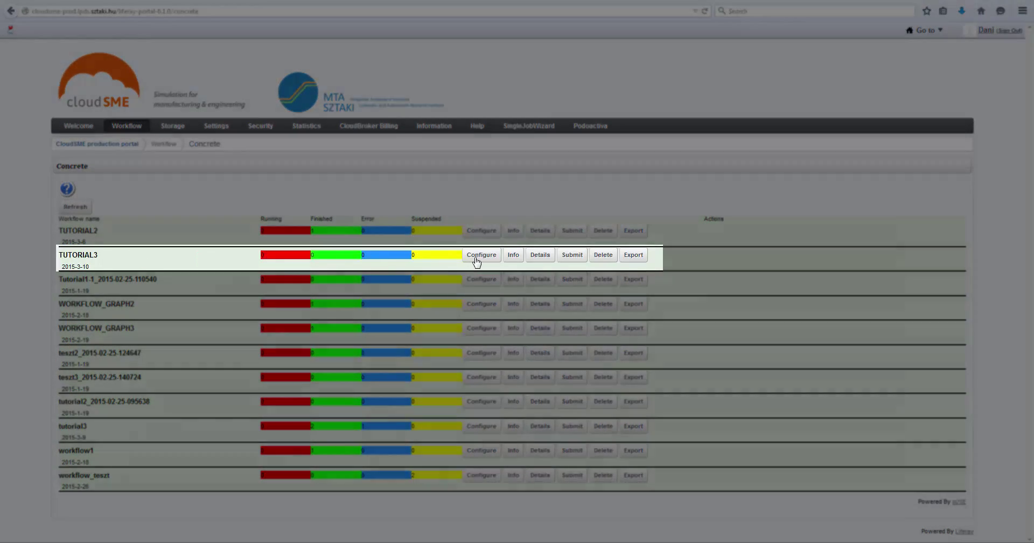
click(476, 259)
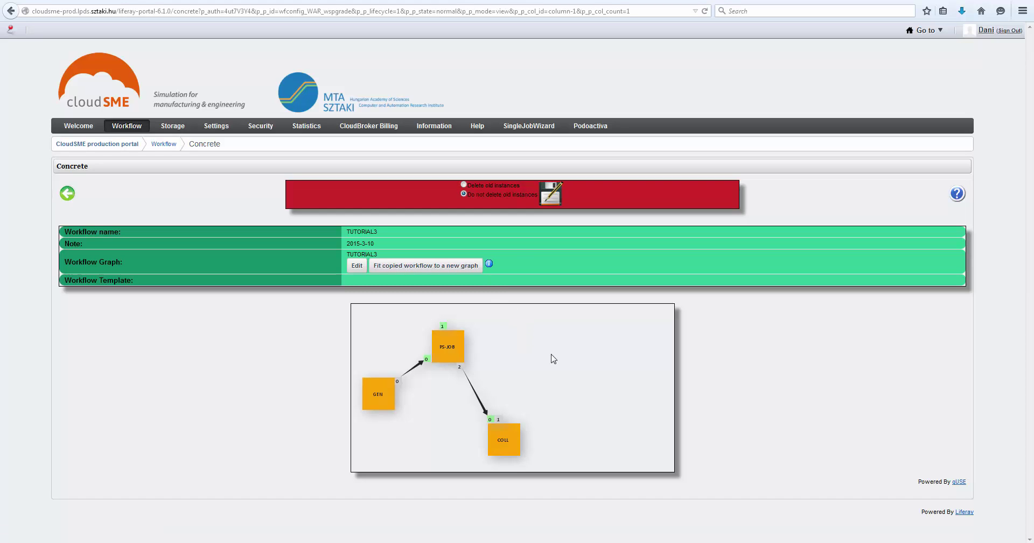
- Configure the GEN job as a binary of type cloudbroker and enable its own executable
click(375, 394)
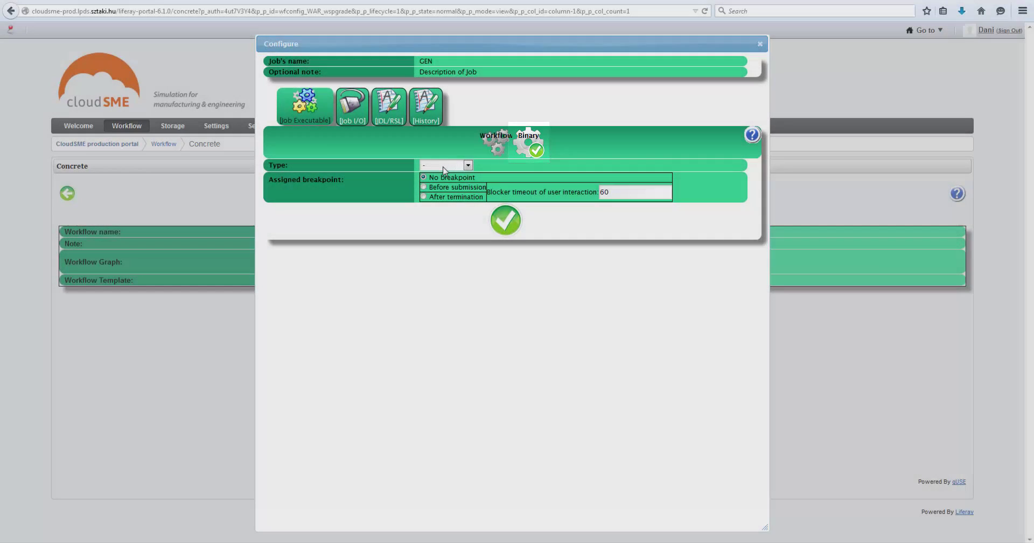
click(443, 167)
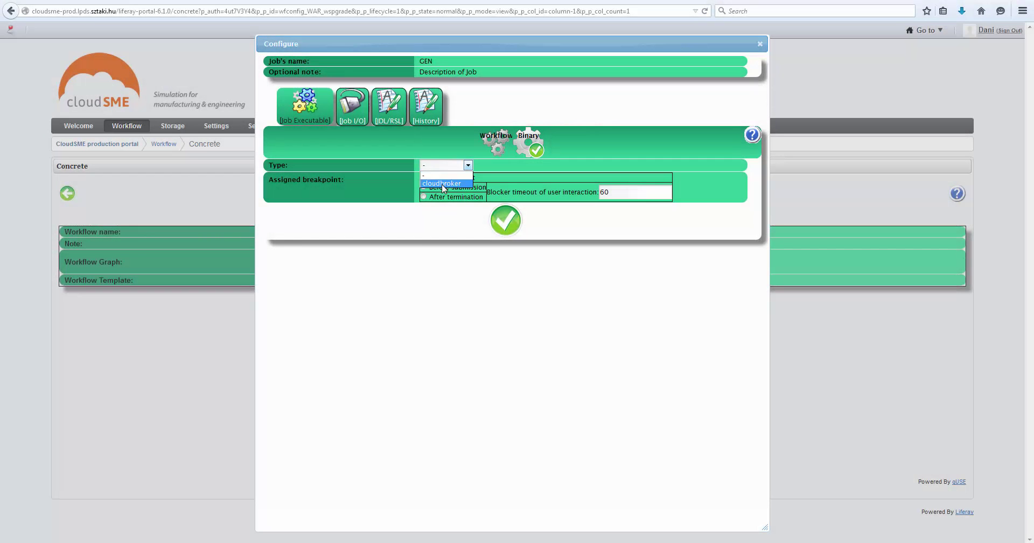
click(443, 184)
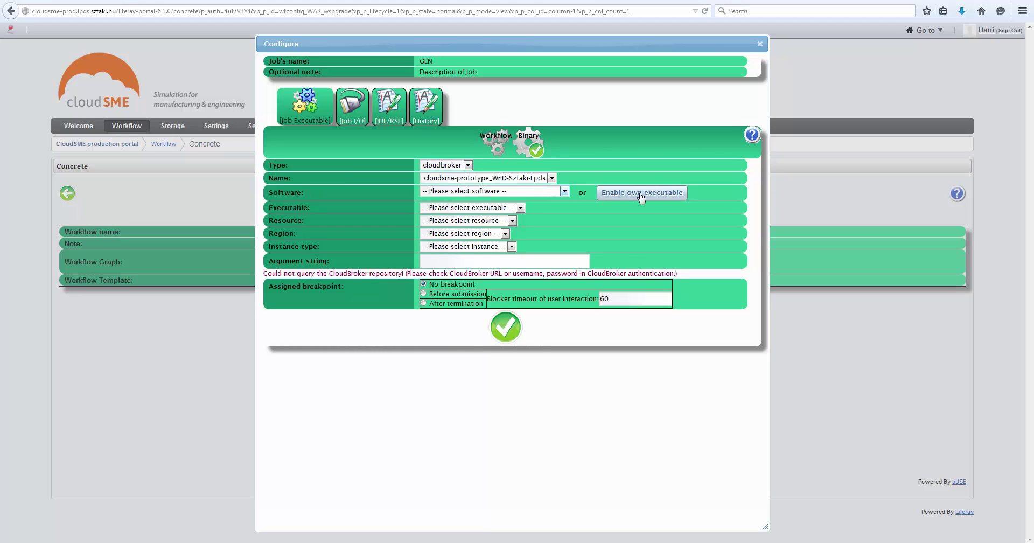
click(641, 196)
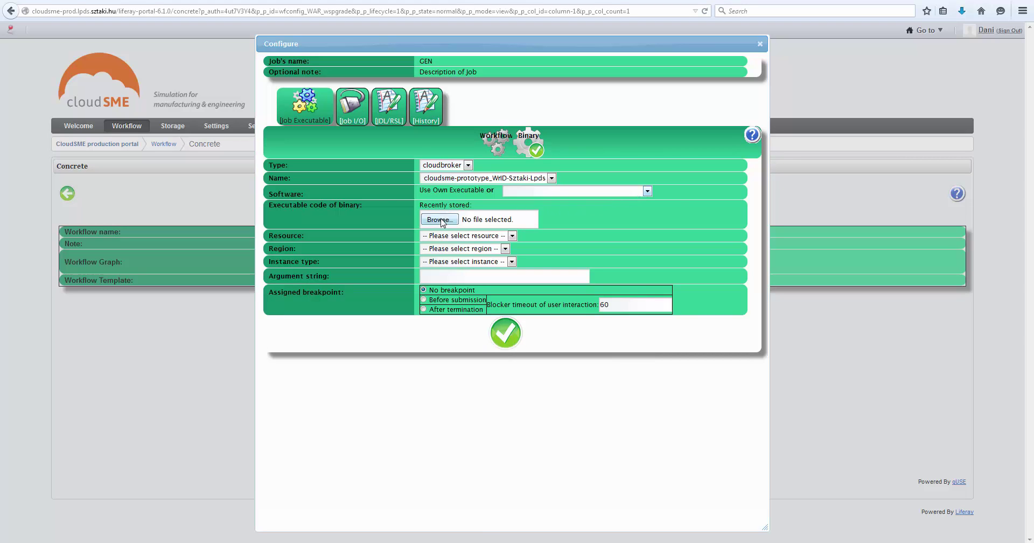
- Select gener-n-number-mi.sh from the tutorial3 folder as GEN's executable code
click(439, 219)
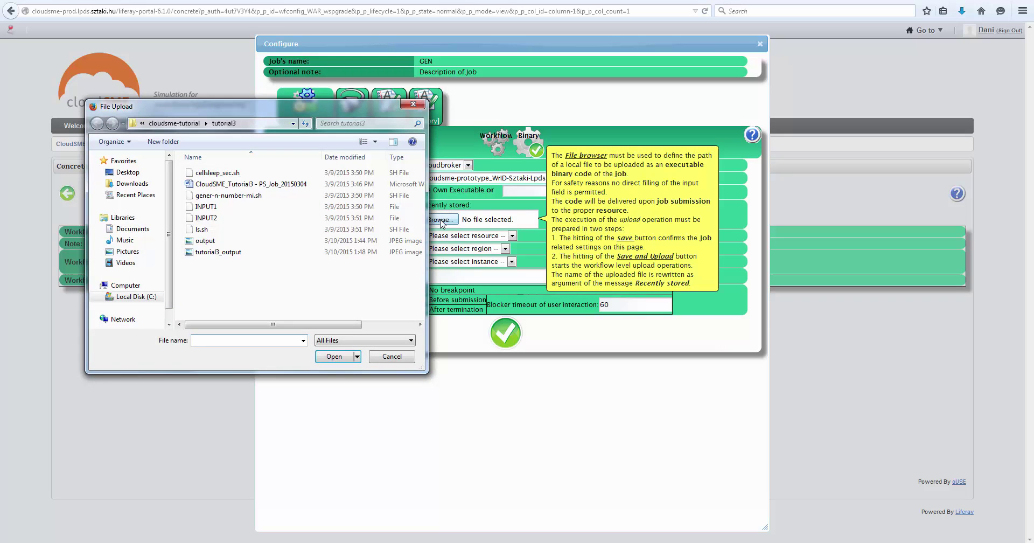
click(331, 197)
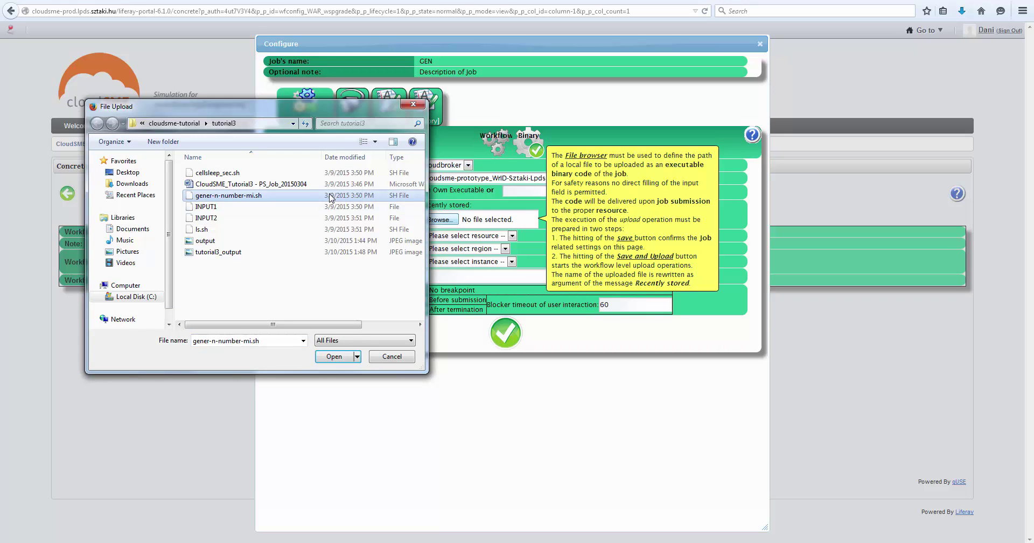
double_click(331, 197)
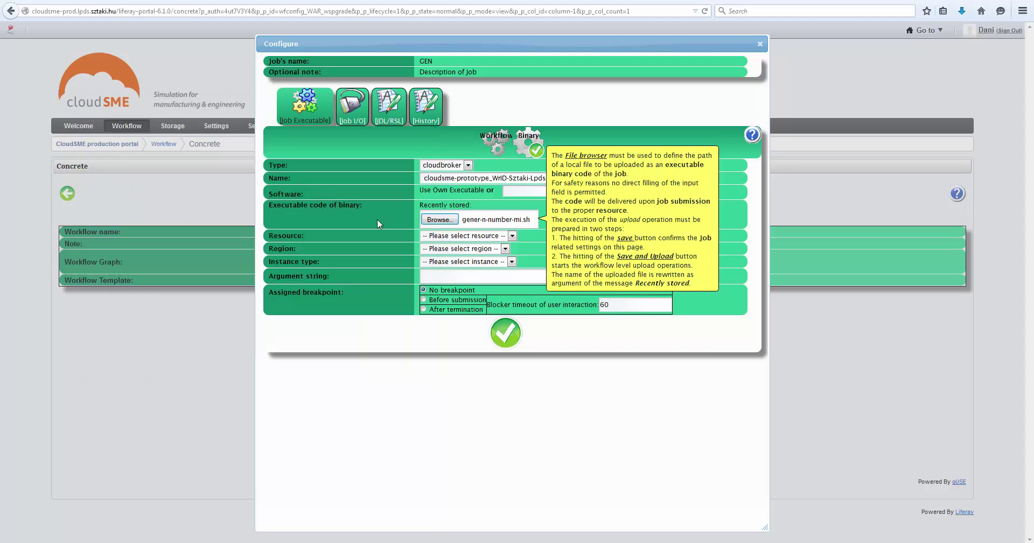
- Set GEN's resource to OpenNebula MTA SZTAKI, region to MTA SZTAKI LPDS and instance type to OpenNebula MTA SZTAKI m1.small
click(474, 237)
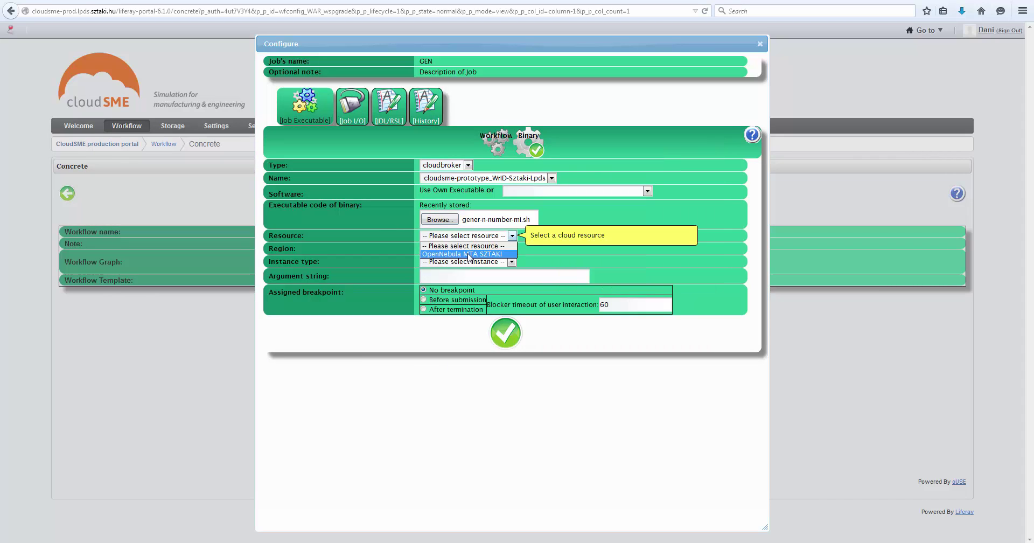
click(469, 254)
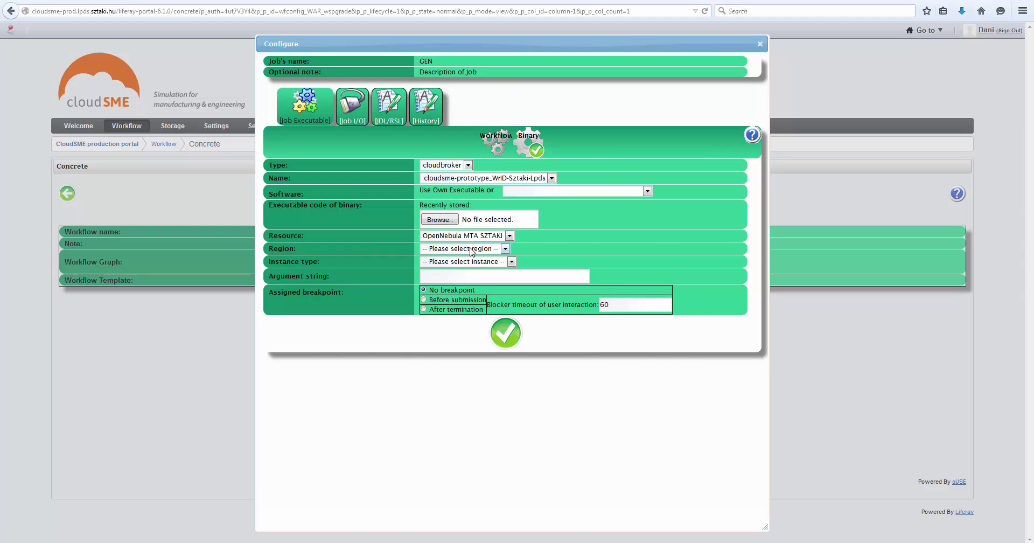
click(472, 249)
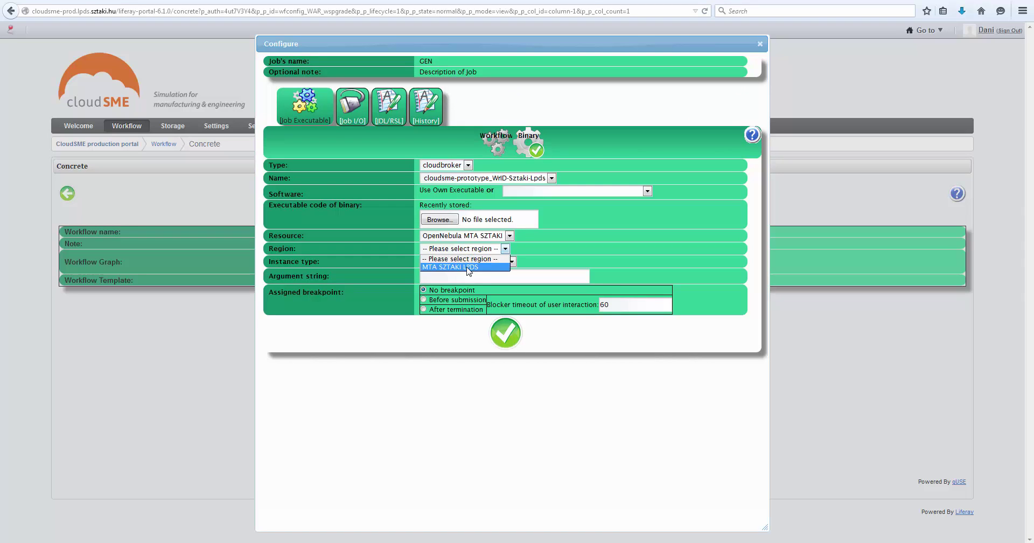
click(468, 268)
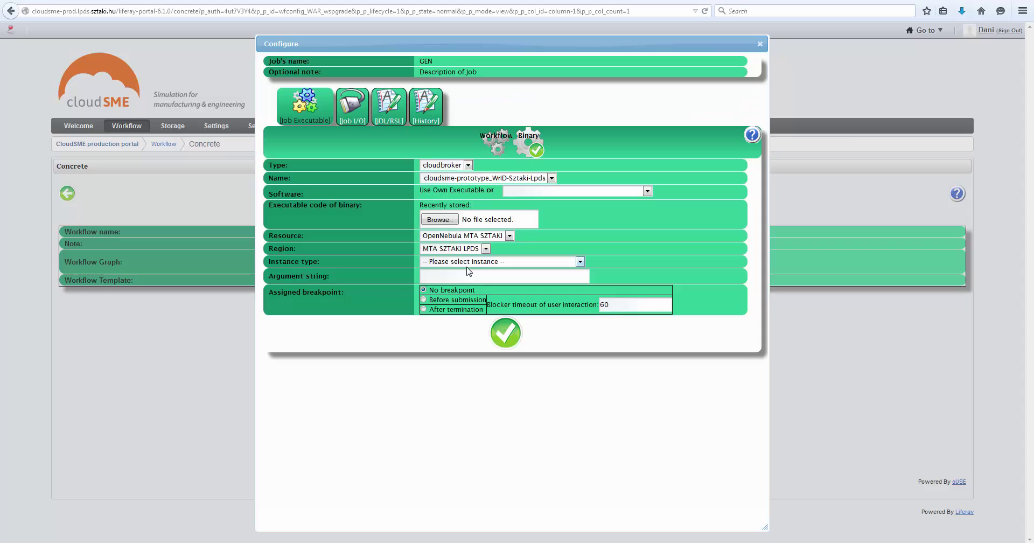
click(468, 263)
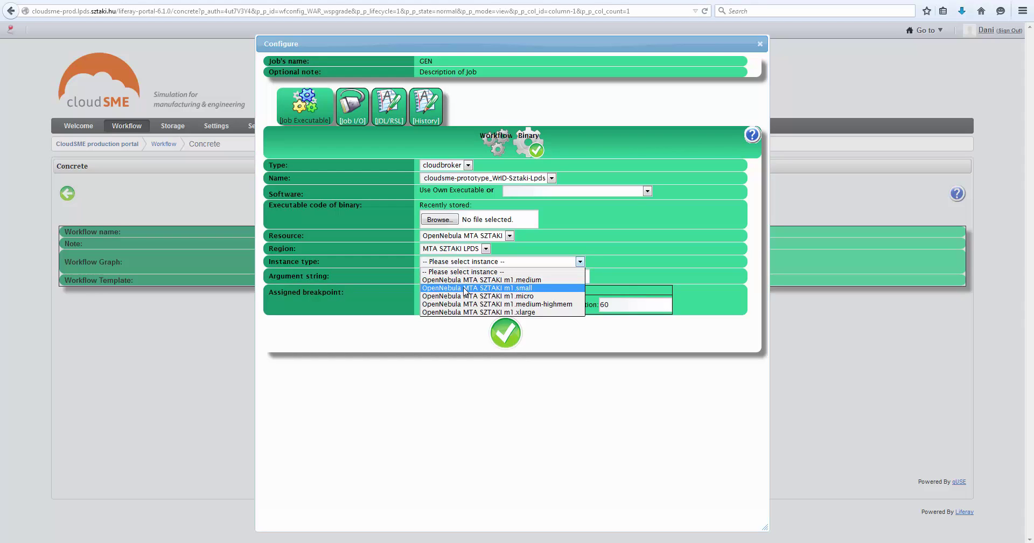
click(465, 288)
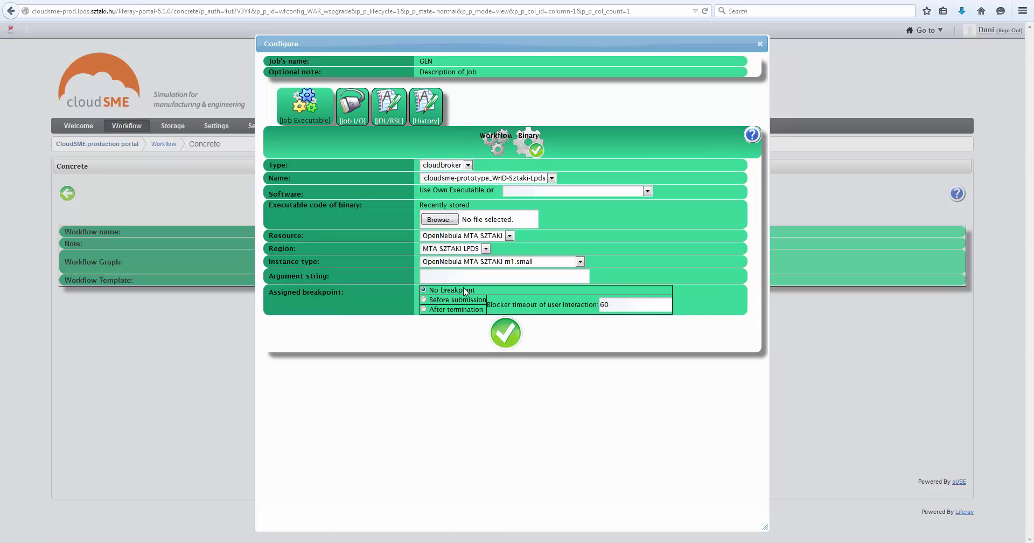
- Set GEN's argument string to 10 and save the job's executable settings
click(465, 278)
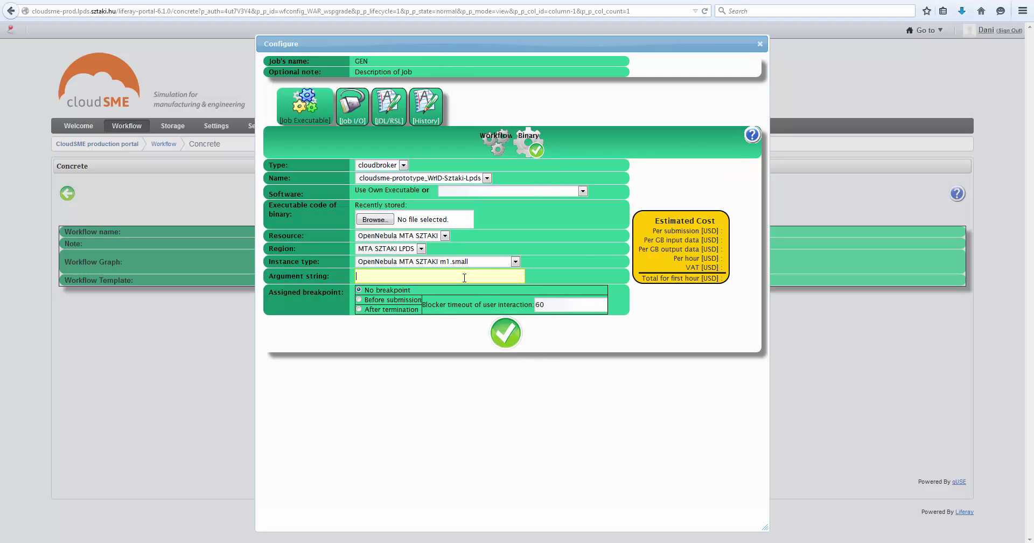
text(10)
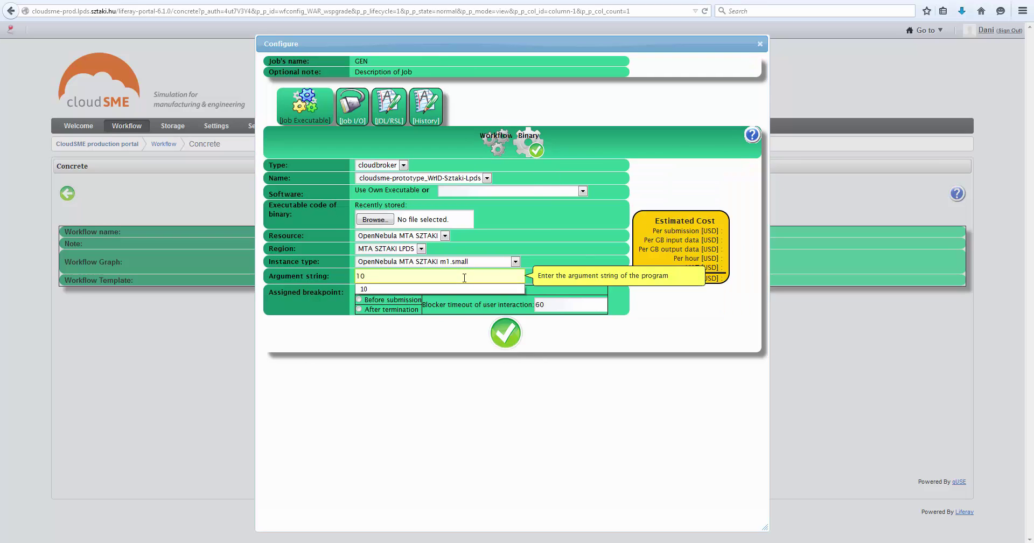
click(456, 289)
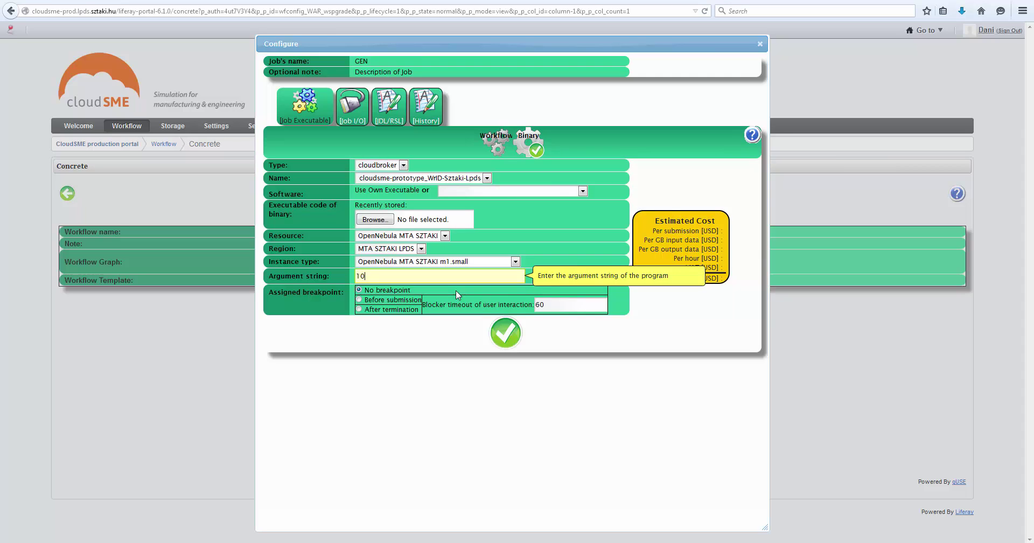
click(509, 336)
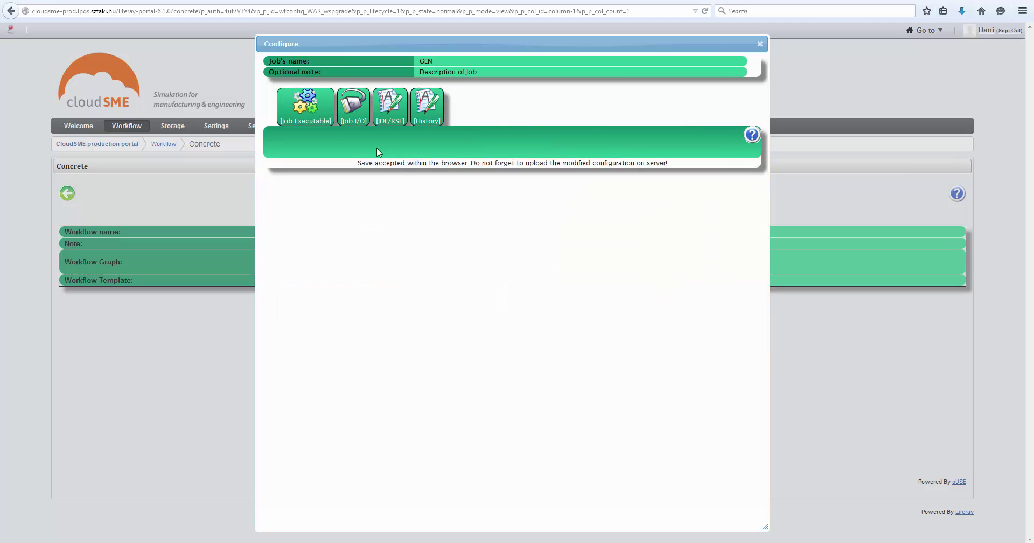
- Set the internal file name of GEN's output port 0 to GENER in the job's I/O settings
click(353, 114)
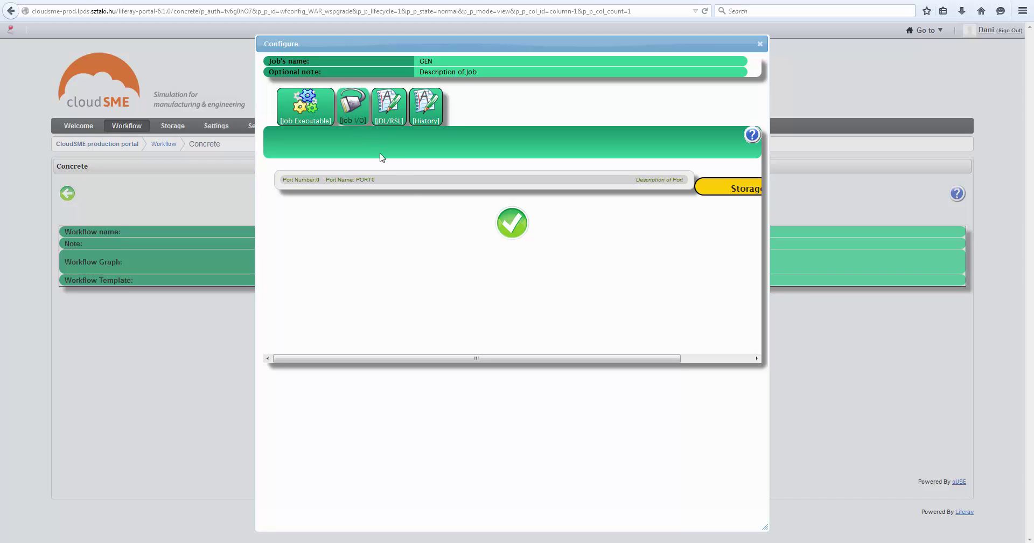
click(409, 185)
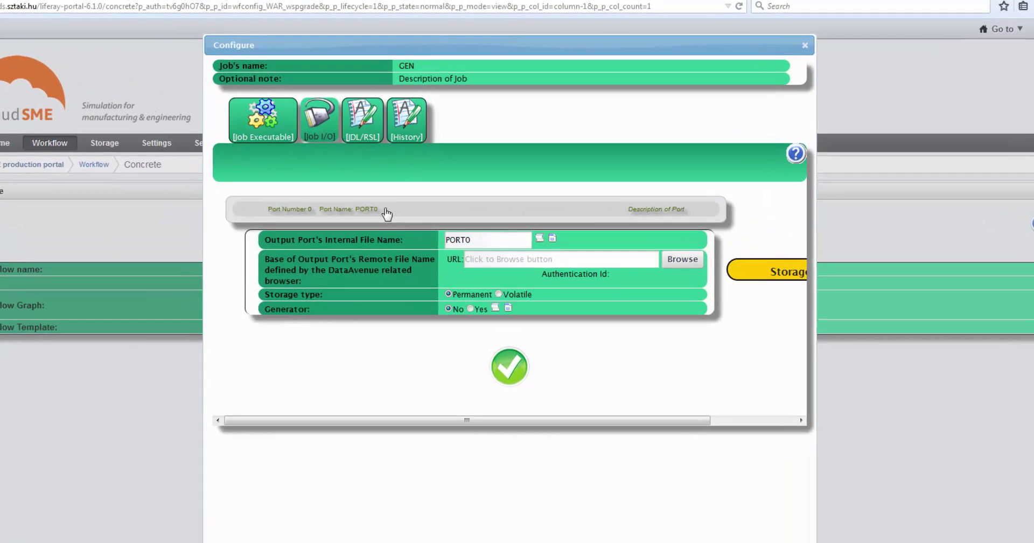
click(491, 208)
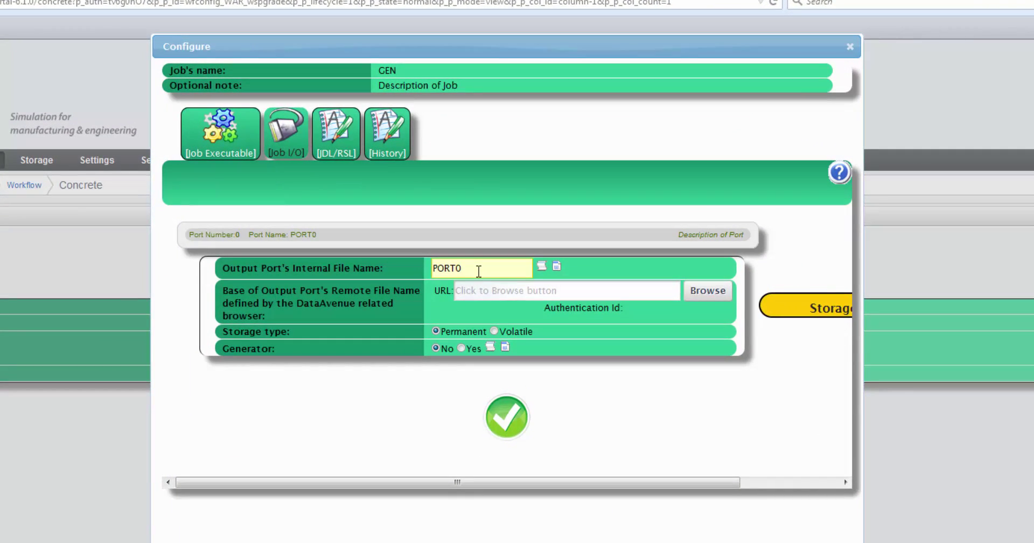
double_click(478, 270)
key(BackSpace)
text(C)
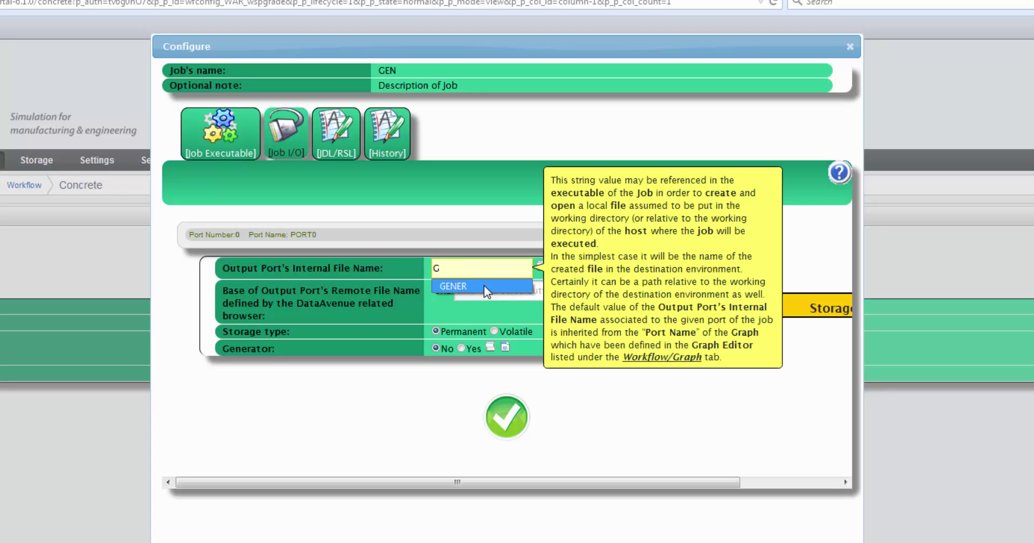
click(485, 285)
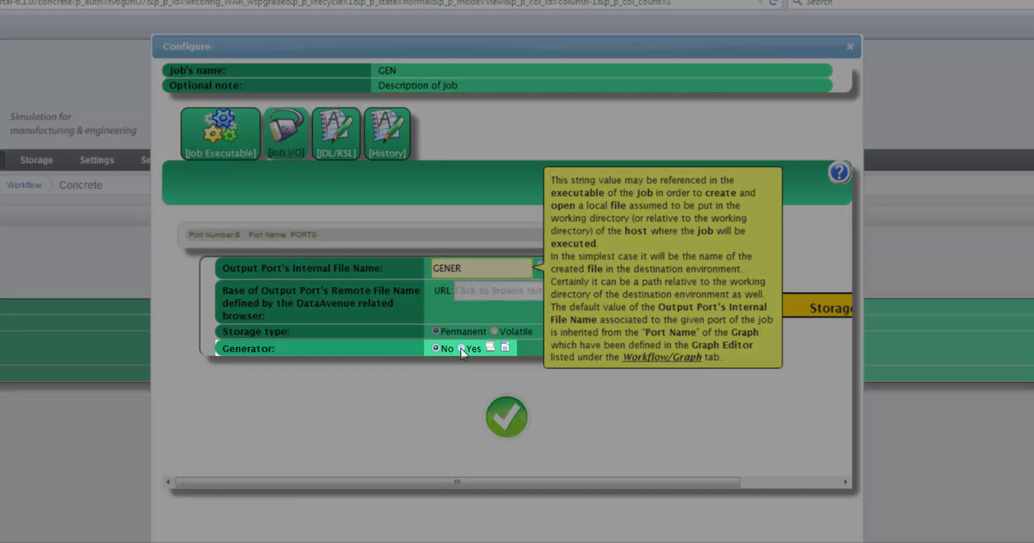
- Make GEN's output port 0 a generator, save the port settings and close the job configuration
click(462, 348)
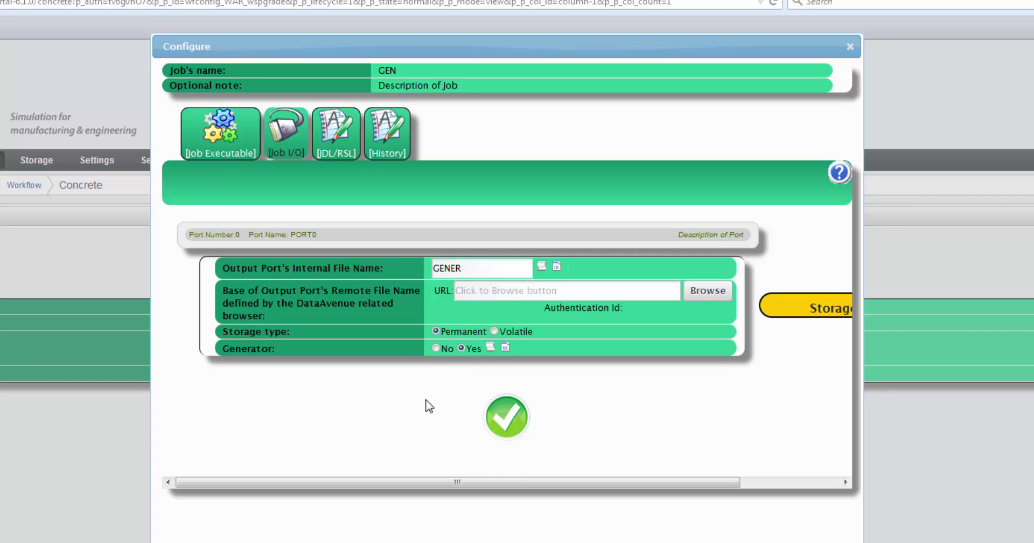
click(518, 417)
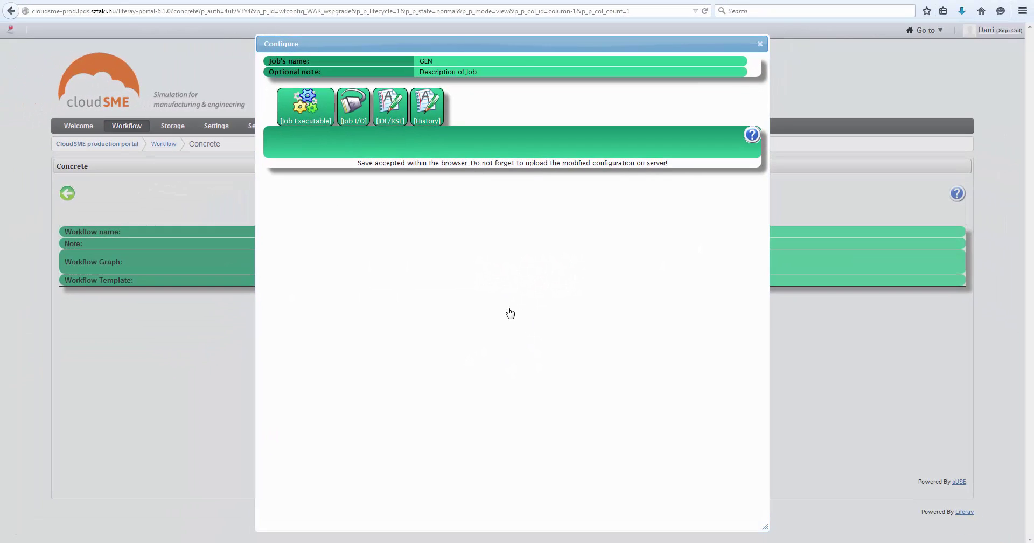
click(760, 44)
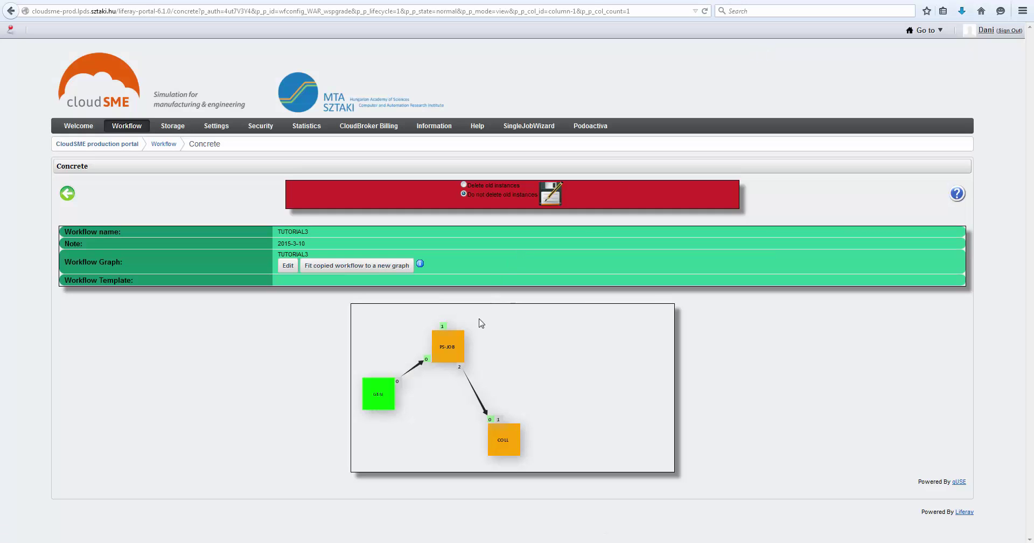
- Configure the PS-JOB job as a binary of type cloudbroker and enable its own executable
click(446, 348)
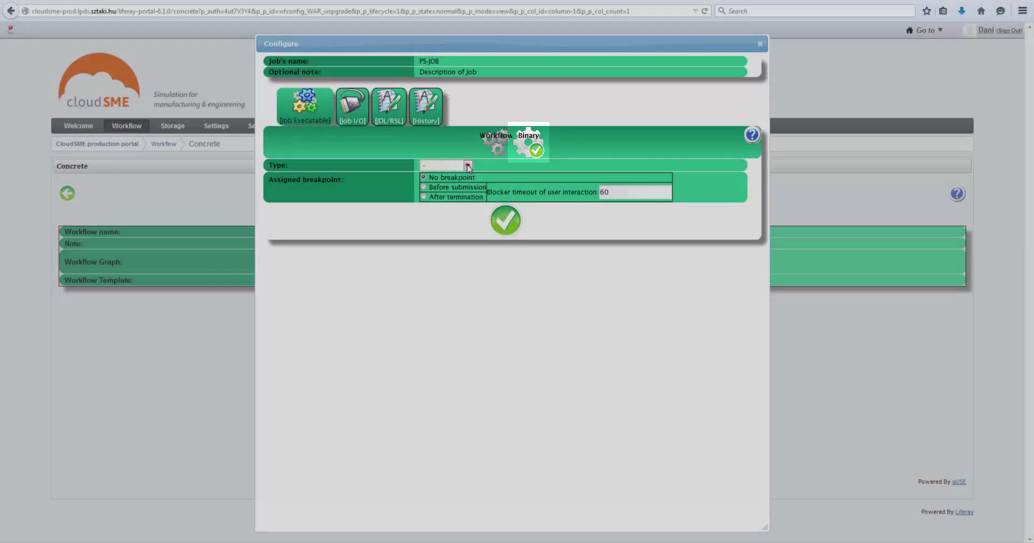
click(467, 165)
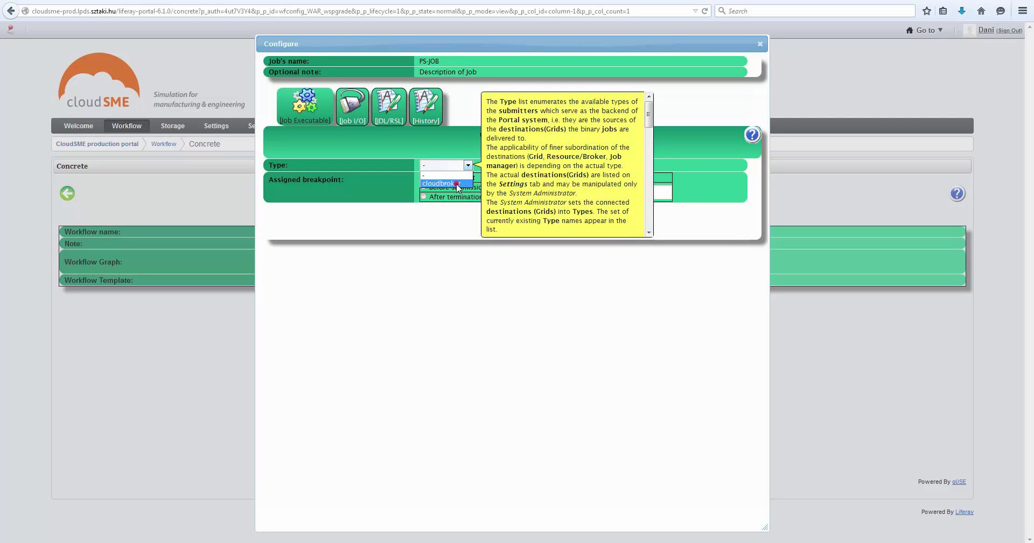
click(456, 184)
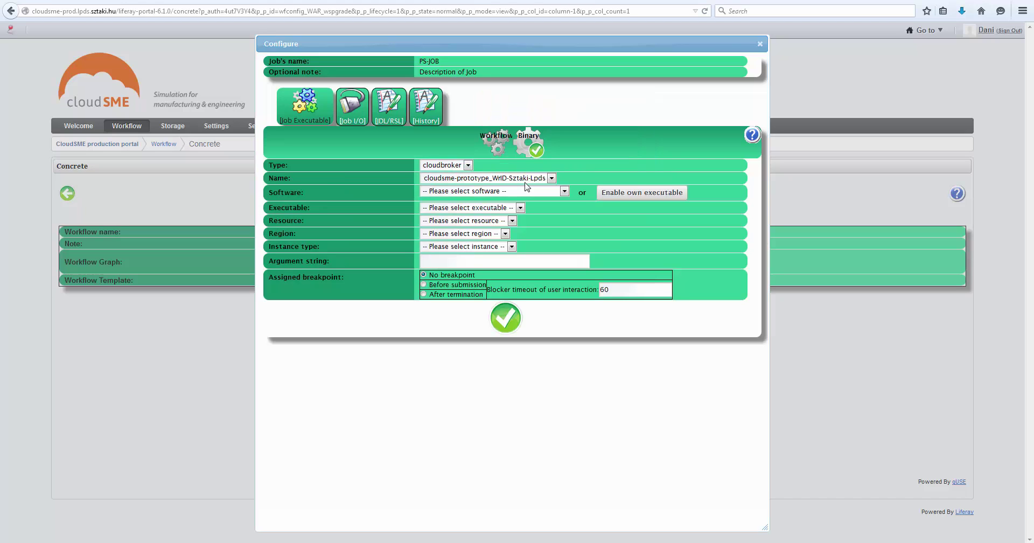
click(639, 194)
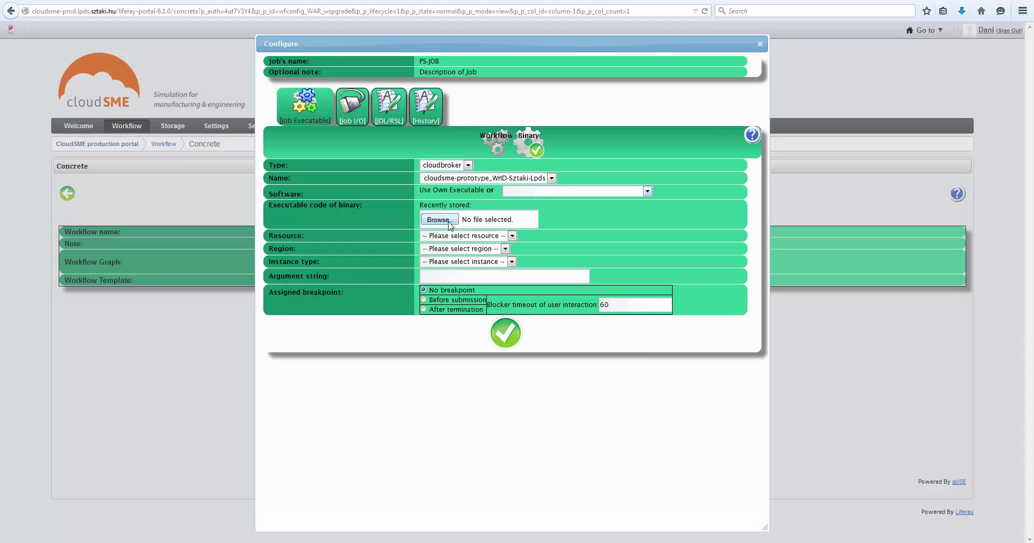
- Choose cellsleep_sec.sh from the tutorial3 folder as the executable code of PS-JOB's binary
click(449, 221)
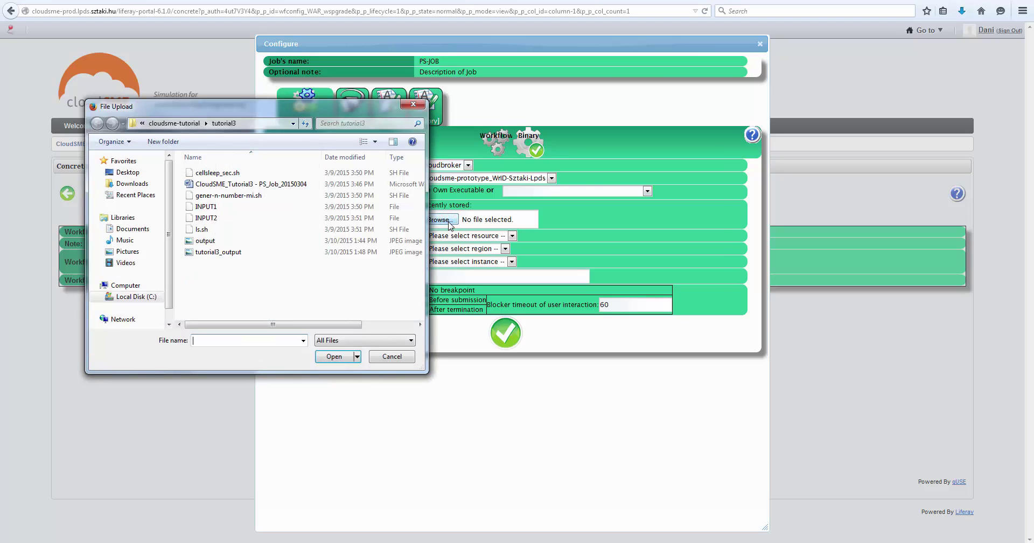
mouse_move(450, 225)
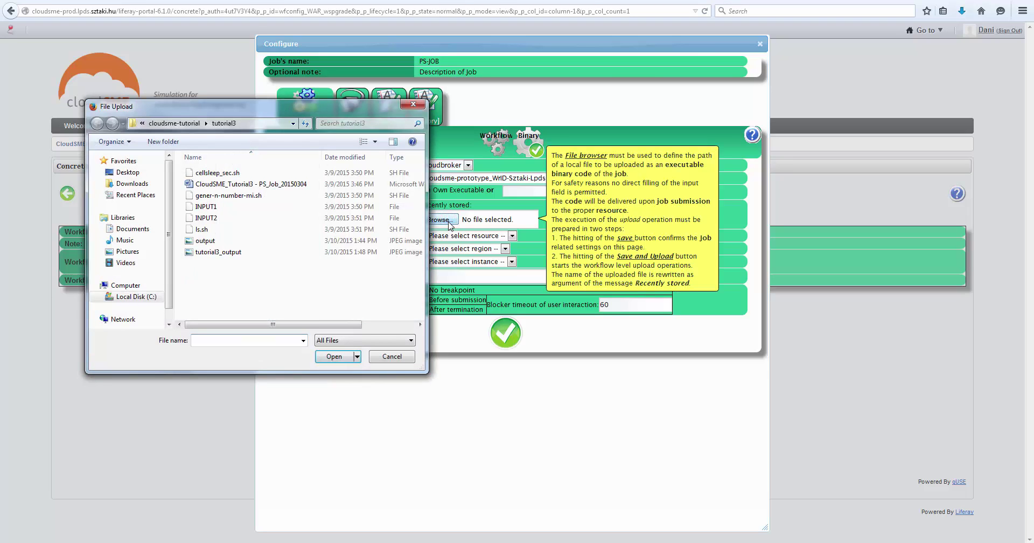
click(243, 175)
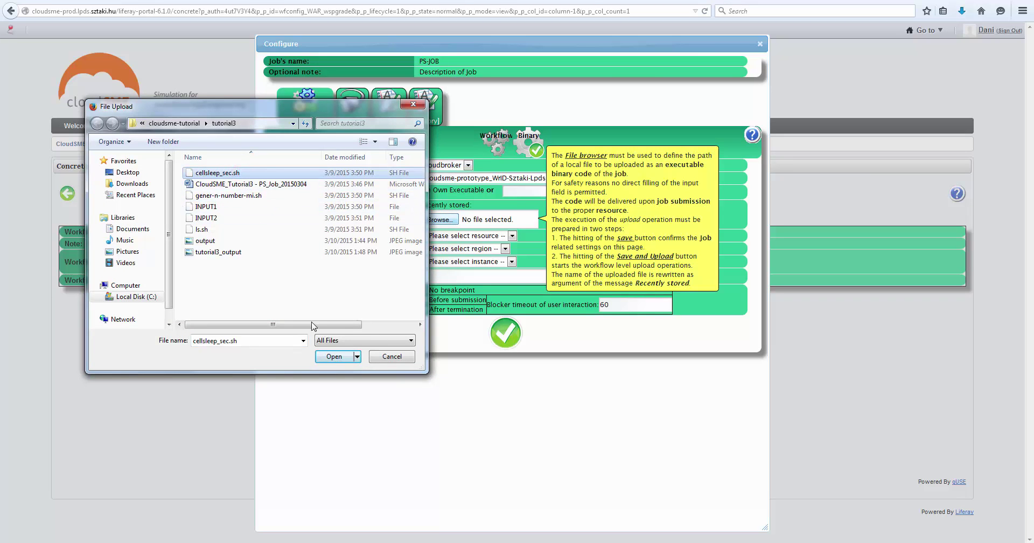
click(334, 356)
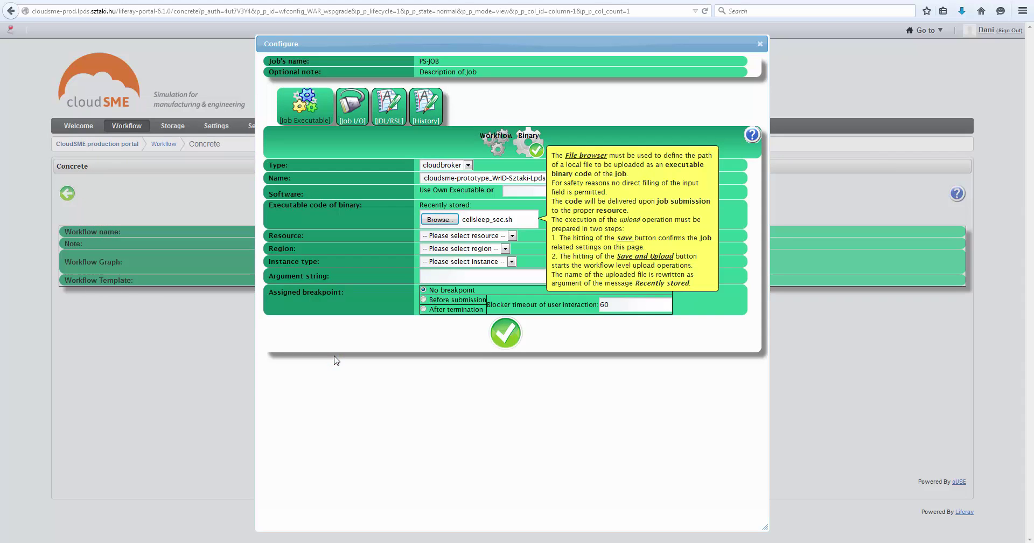
- Set PS-JOB's resource to OpenNebula MTA SZTAKI, region to MTA SZTAKI LPDS and instance type to OpenNebula MTA SZTAKI m1.small
click(513, 236)
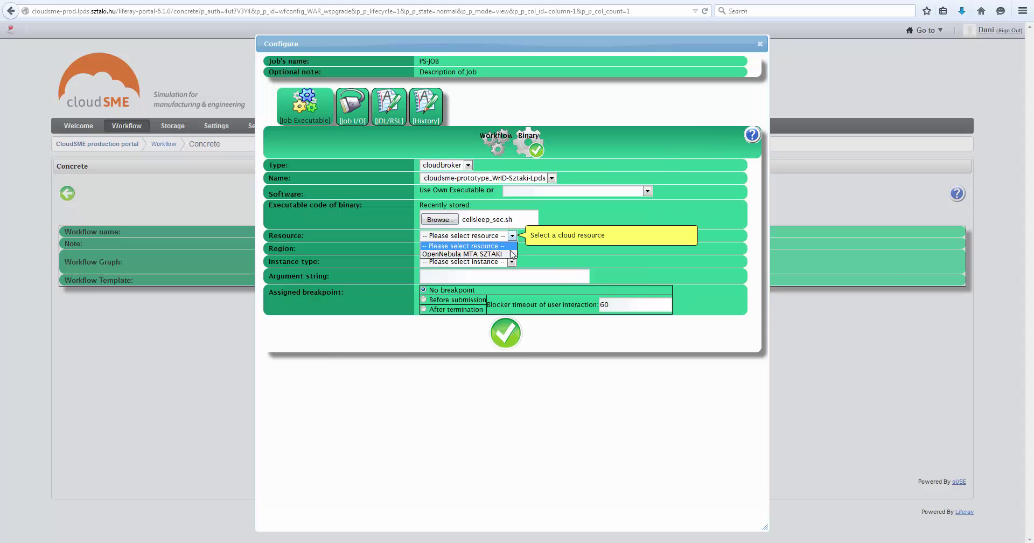
click(510, 255)
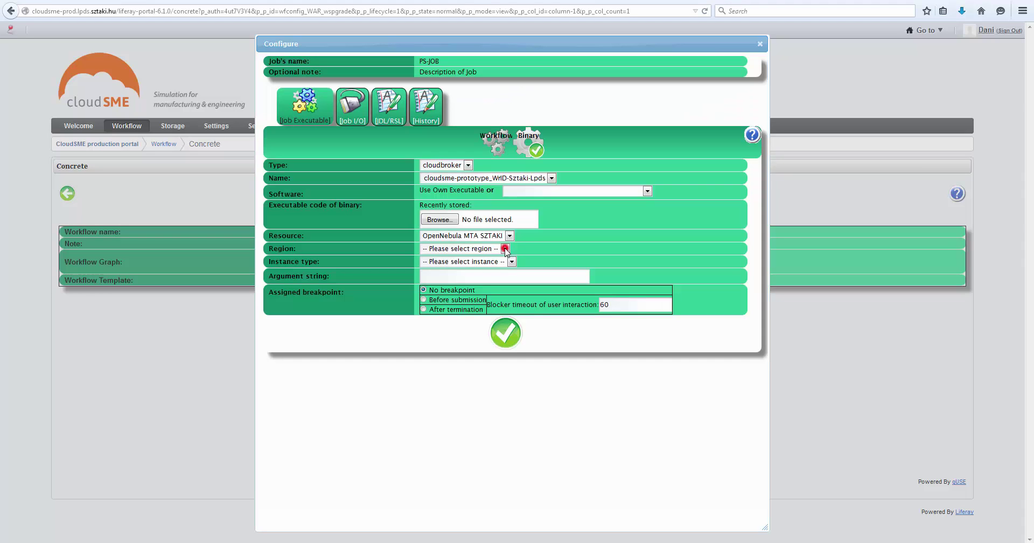
click(505, 248)
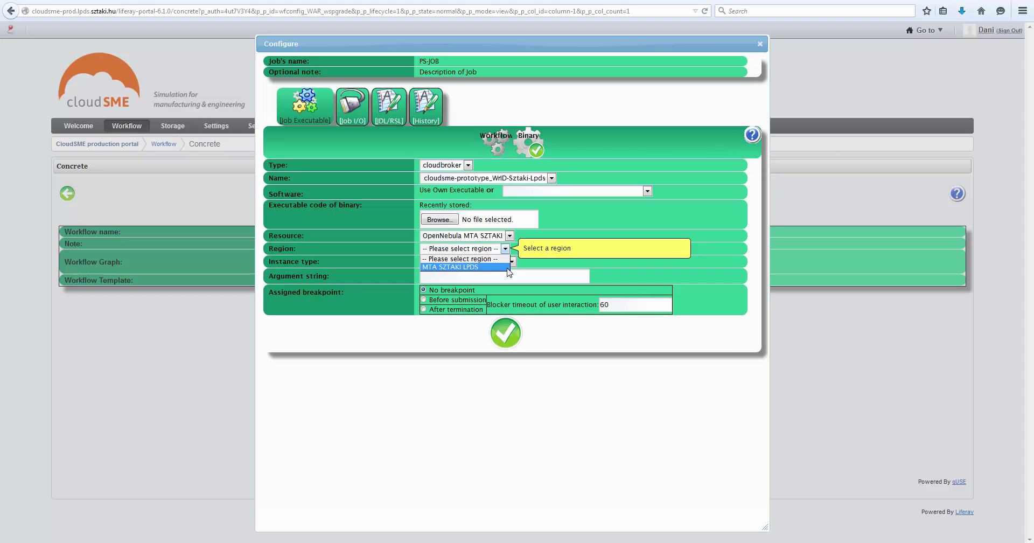
click(507, 267)
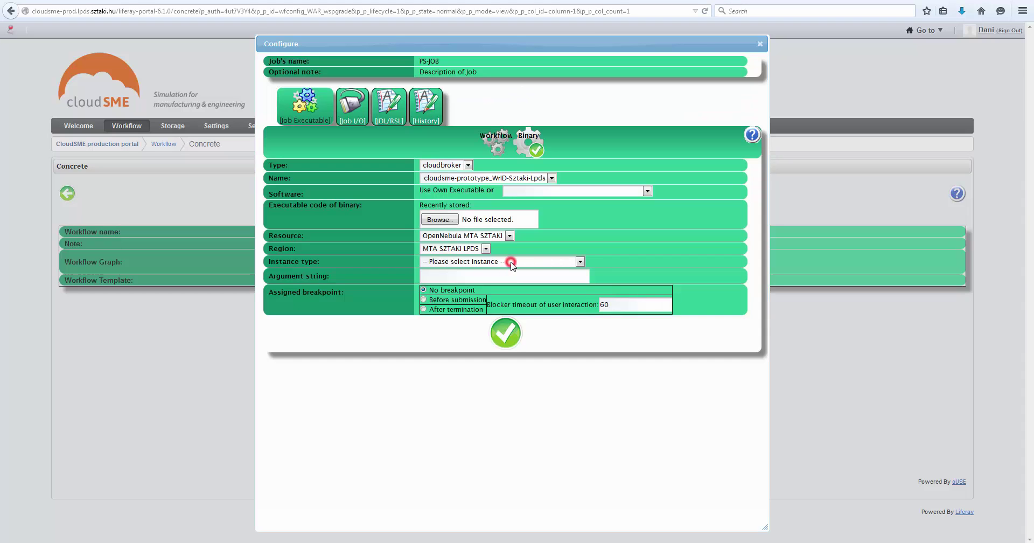
click(511, 262)
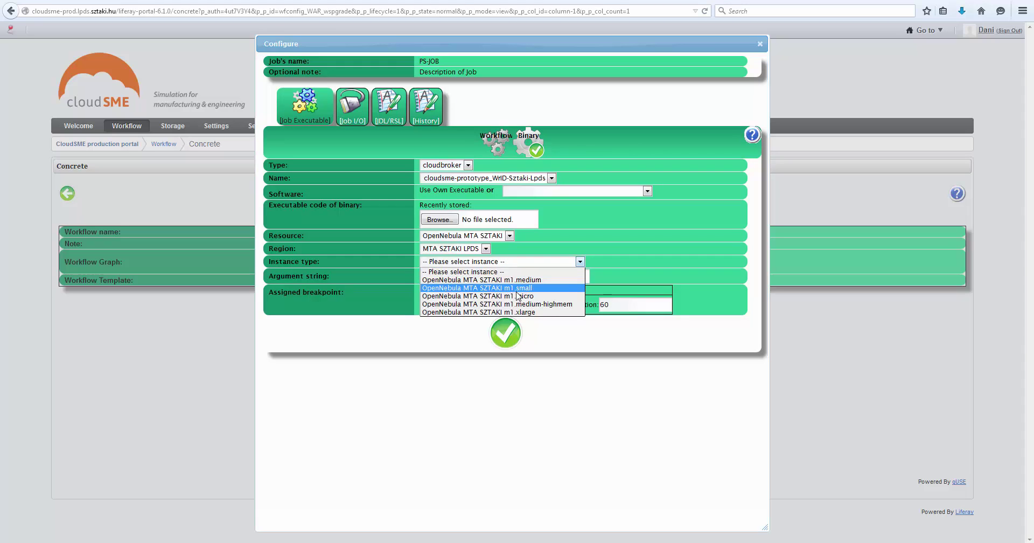
click(545, 289)
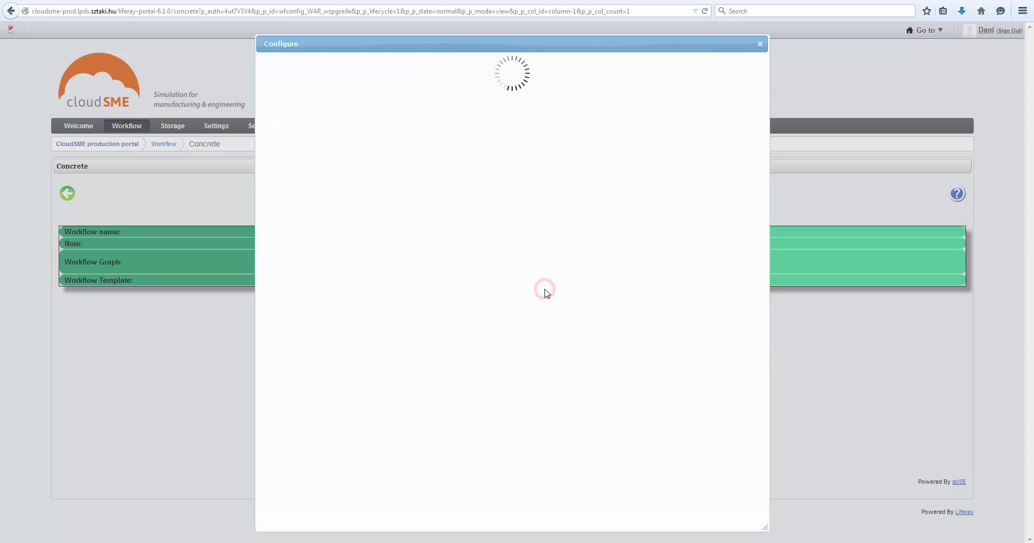
- Set PS-JOB's argument string to 1 and save the job's executable settings
click(495, 276)
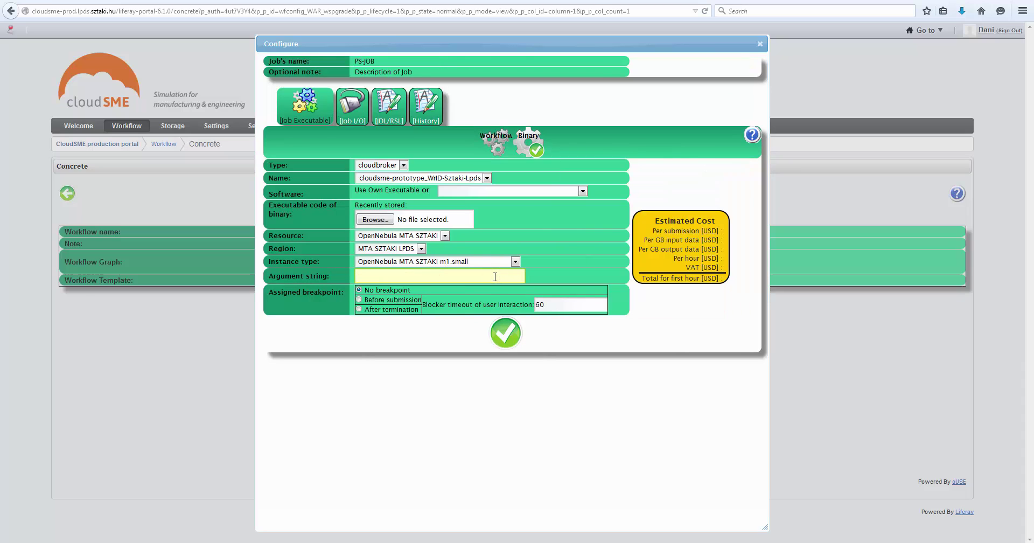
text(1)
click(490, 289)
click(508, 334)
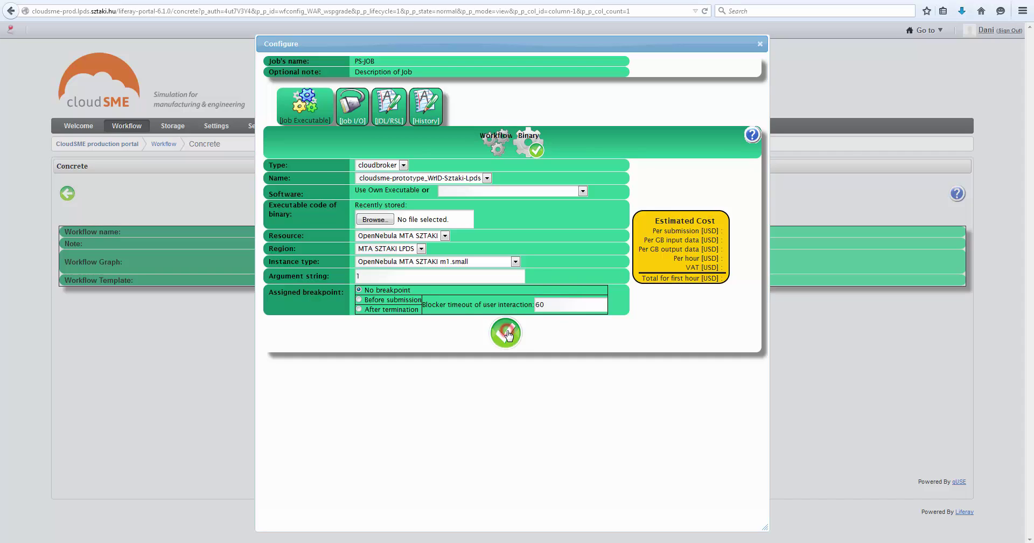
- Set the internal file name of PS-JOB's input port 0 to INPUT1 in the job's I/O settings
click(351, 115)
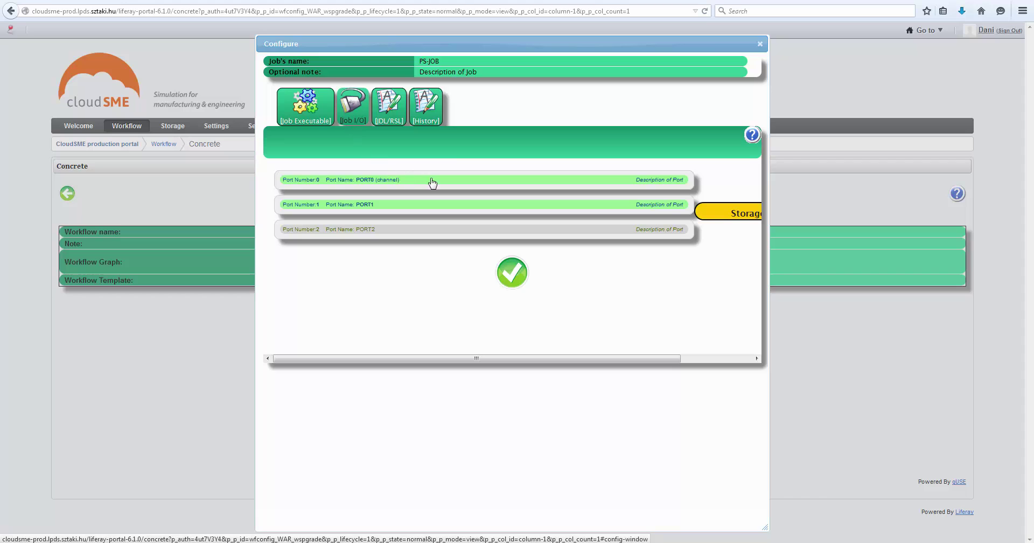
click(439, 185)
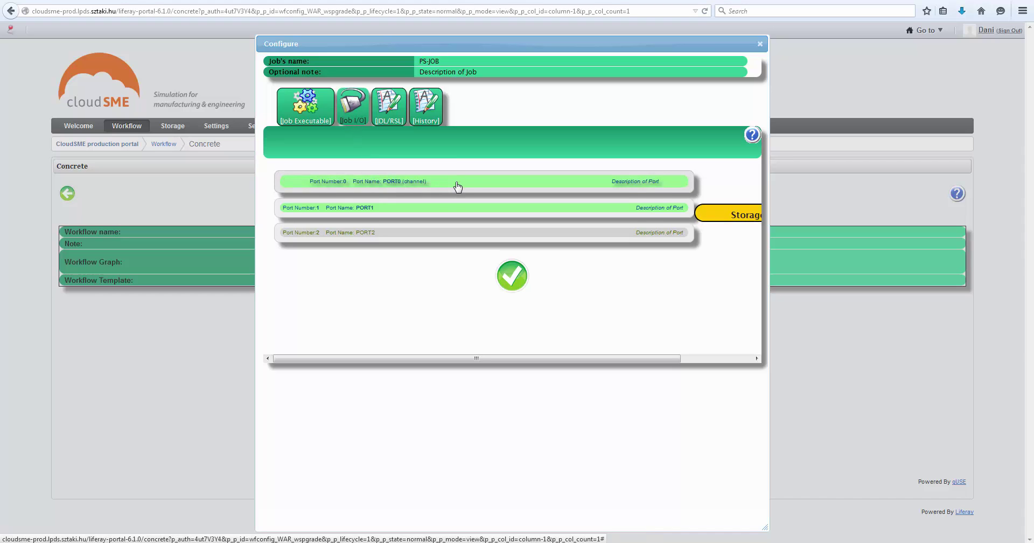
click(458, 186)
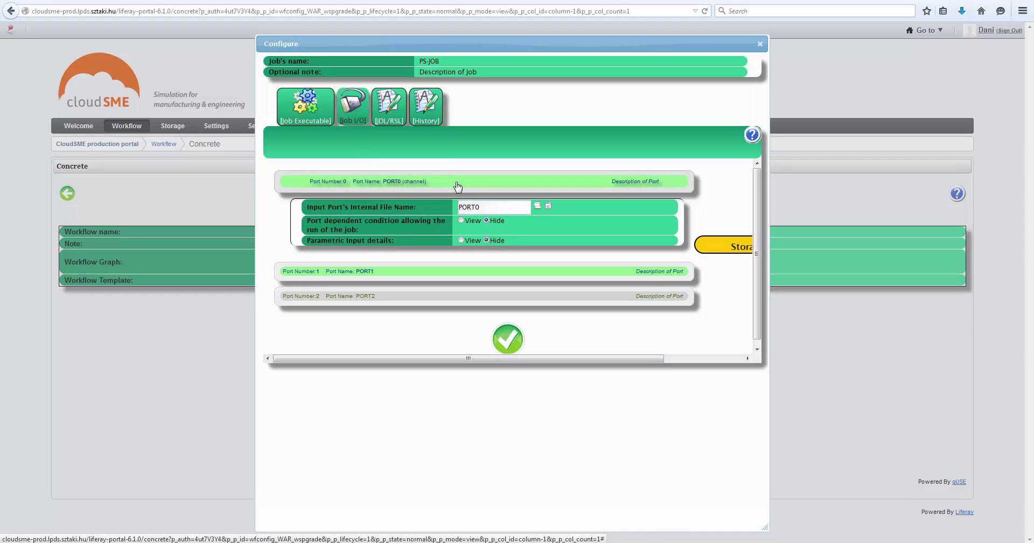
click(493, 204)
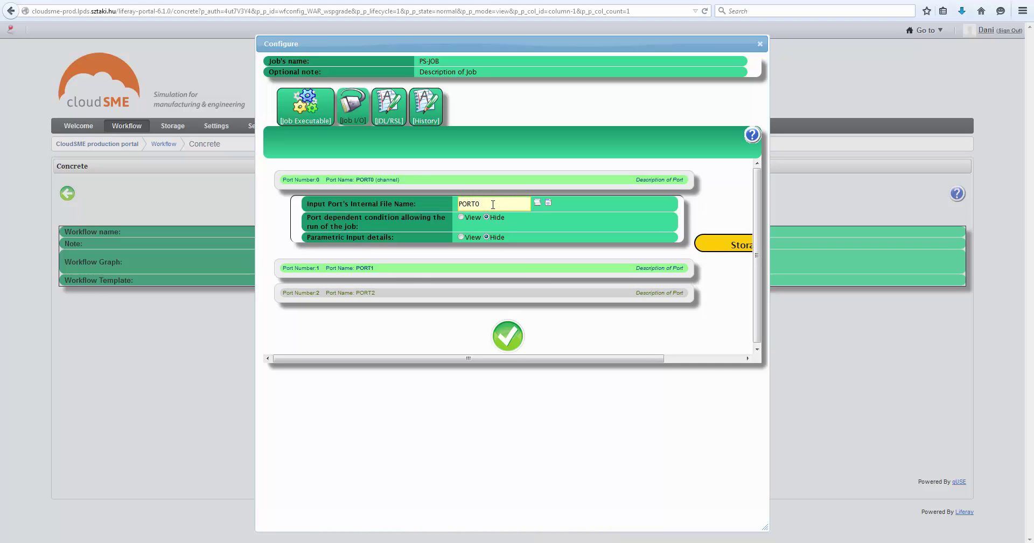
double_click(493, 204)
text(INPUT1)
- Set the internal file name of PS-JOB's input port 1 to INPUT2
click(472, 275)
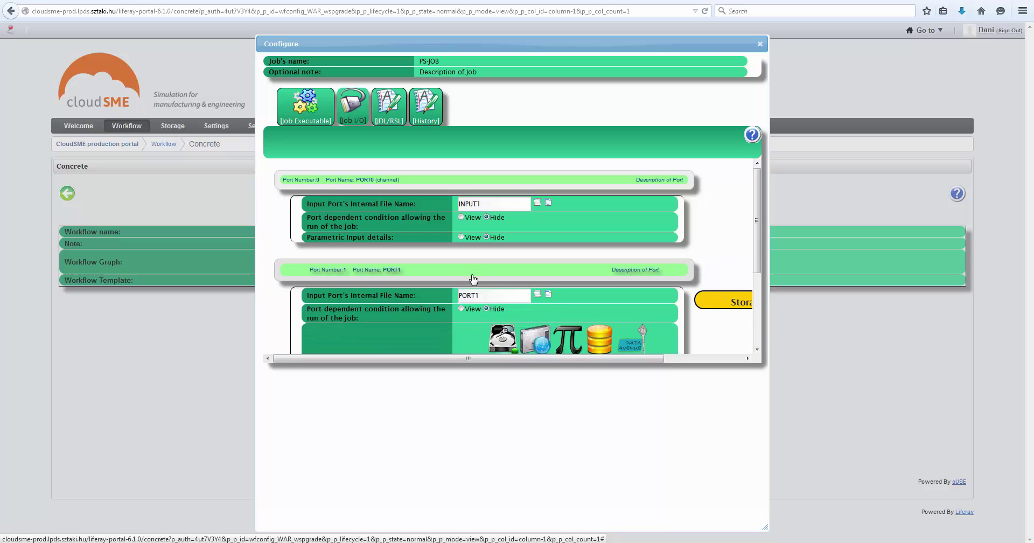
click(488, 293)
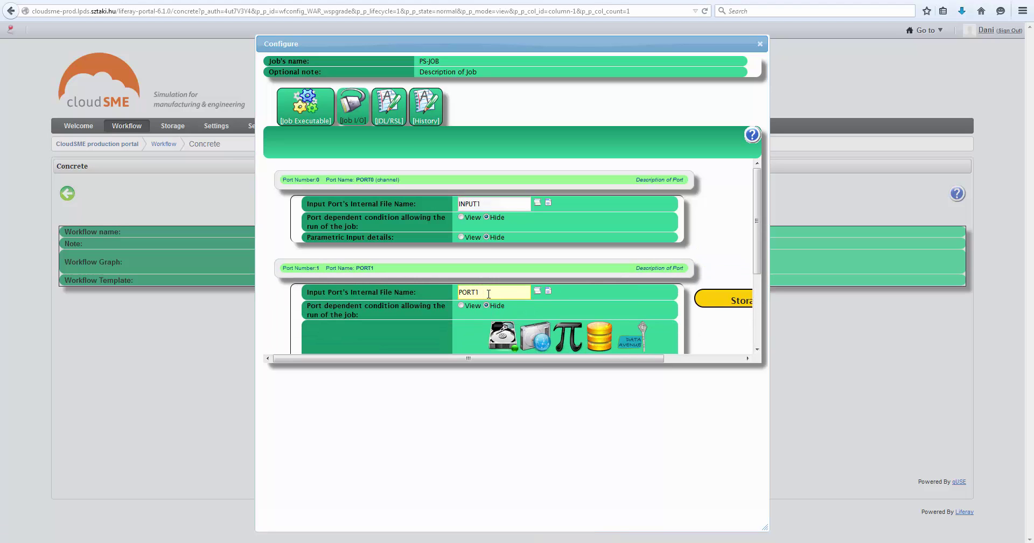
double_click(489, 294)
text(INPUT2)
- Make file upload the source of PS-JOB's input port 1 and choose the local file INPUT2
scroll(461, 281, down, 1)
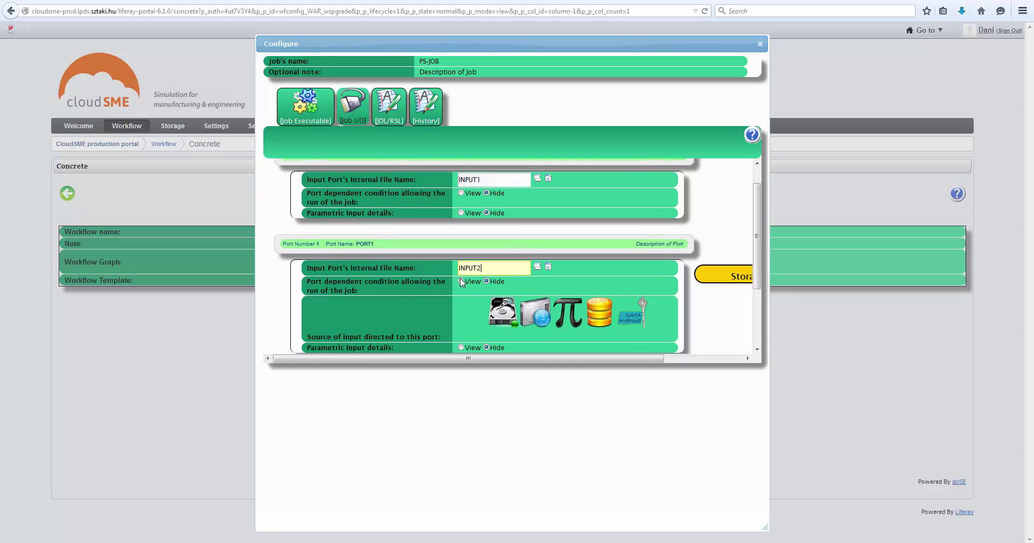
click(499, 316)
scroll(499, 316, down, 2)
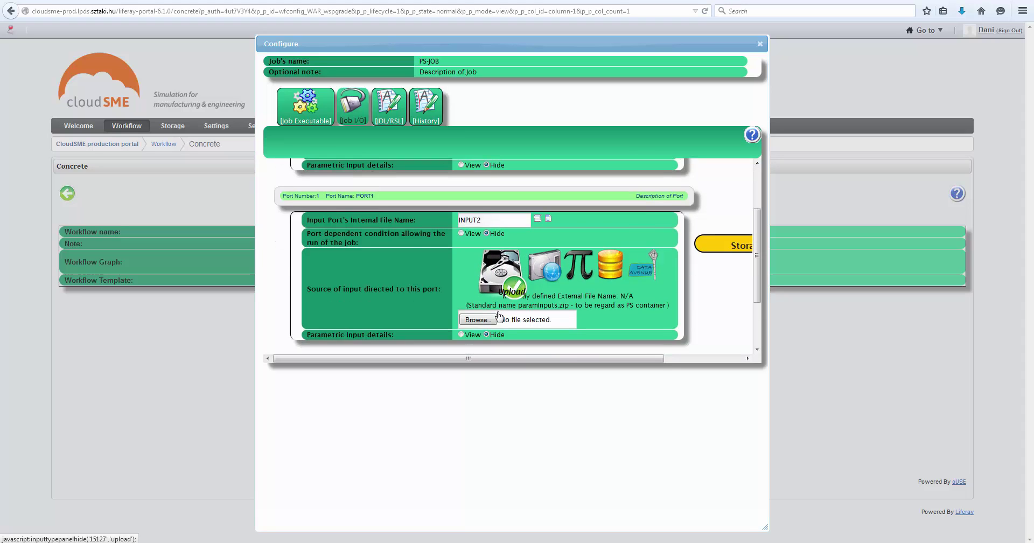
click(480, 320)
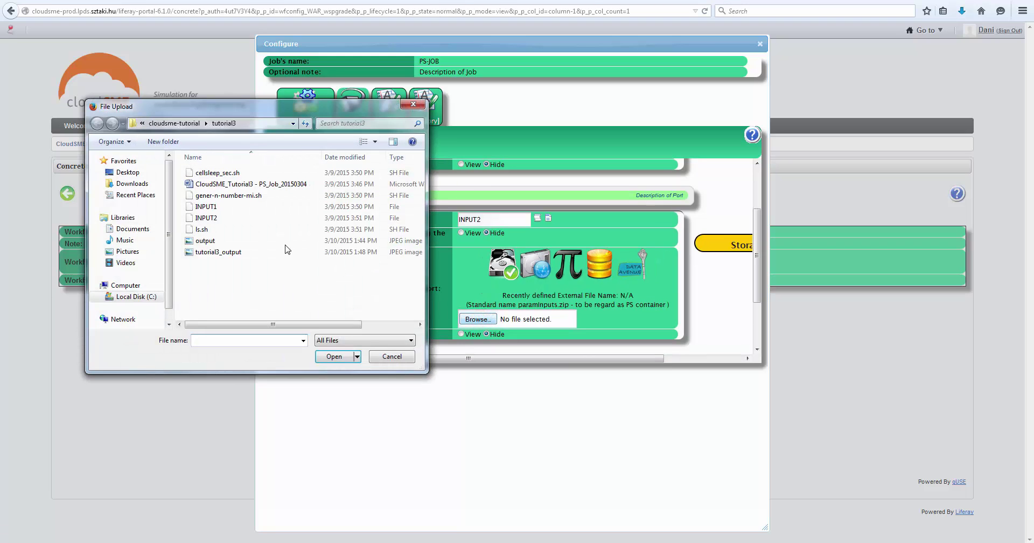
click(220, 221)
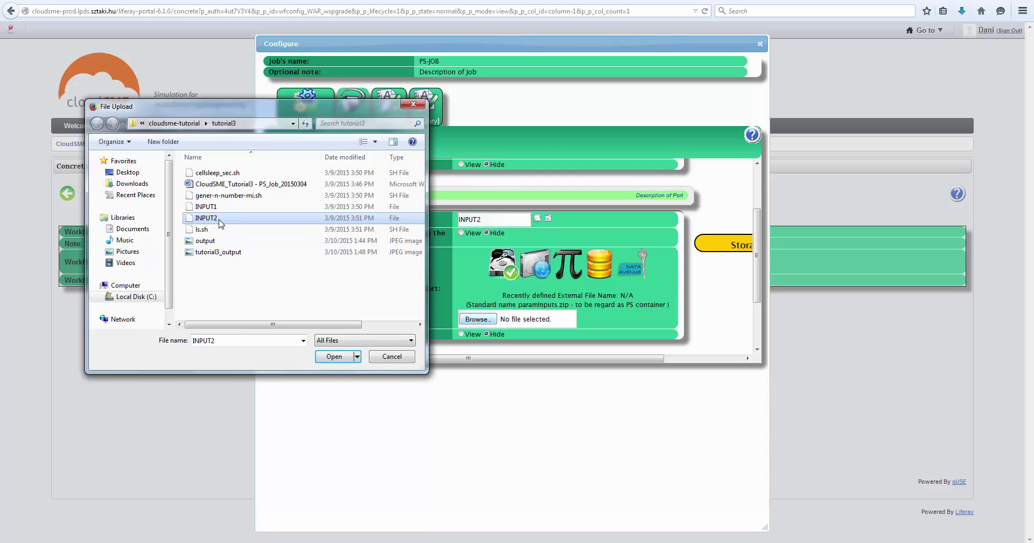
double_click(220, 221)
scroll(569, 291, down, 2)
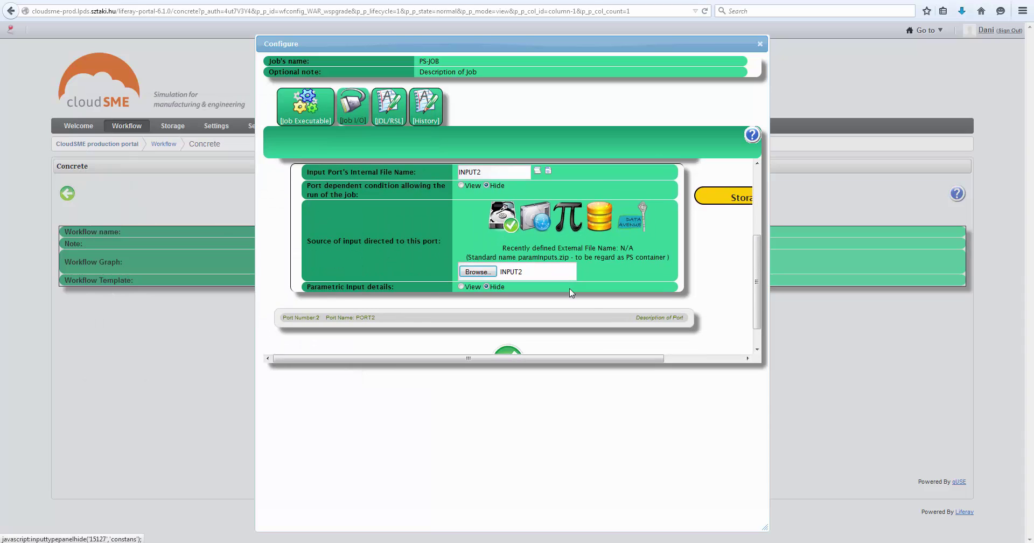
- Set the internal file name of PS-JOB's output port 2 to OUTPUT, then save the port settings and close the job configuration
scroll(570, 290, down, 1)
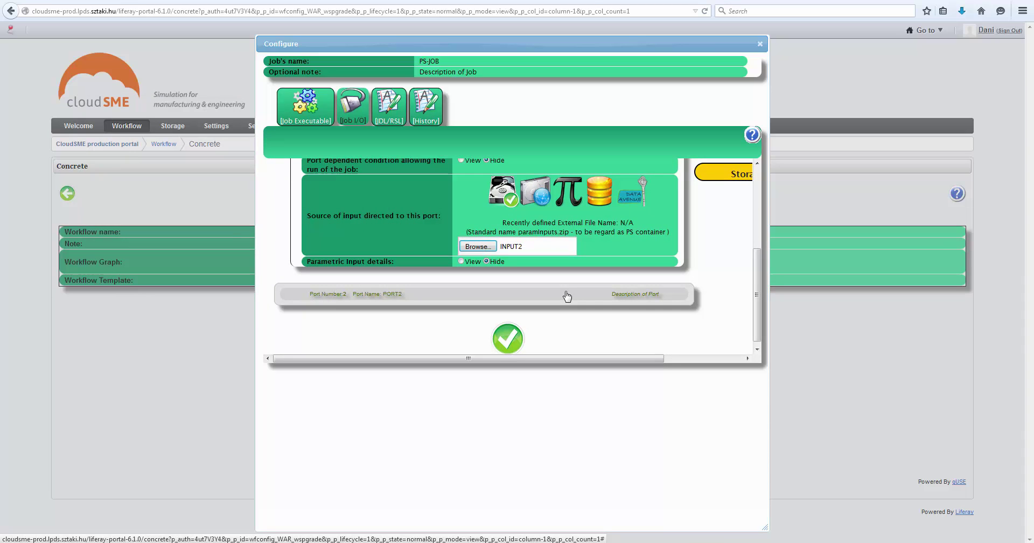
click(567, 295)
click(513, 315)
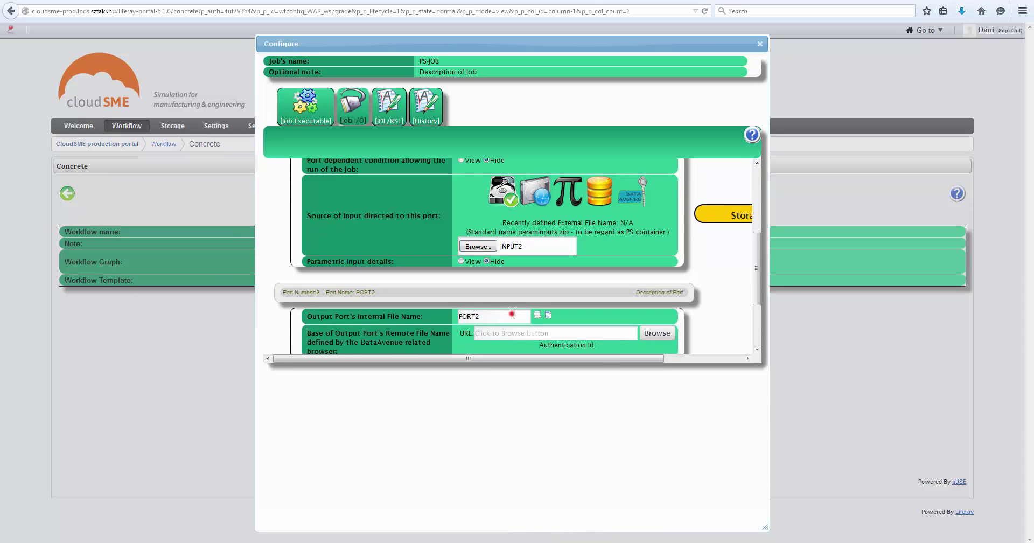
double_click(514, 314)
text(OUTPUT)
scroll(517, 313, down, 3)
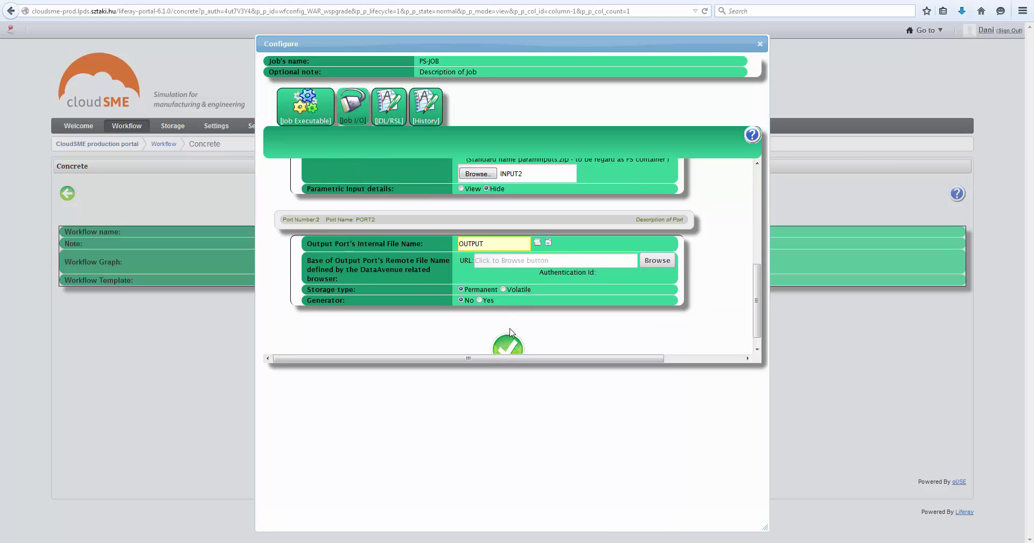
click(512, 345)
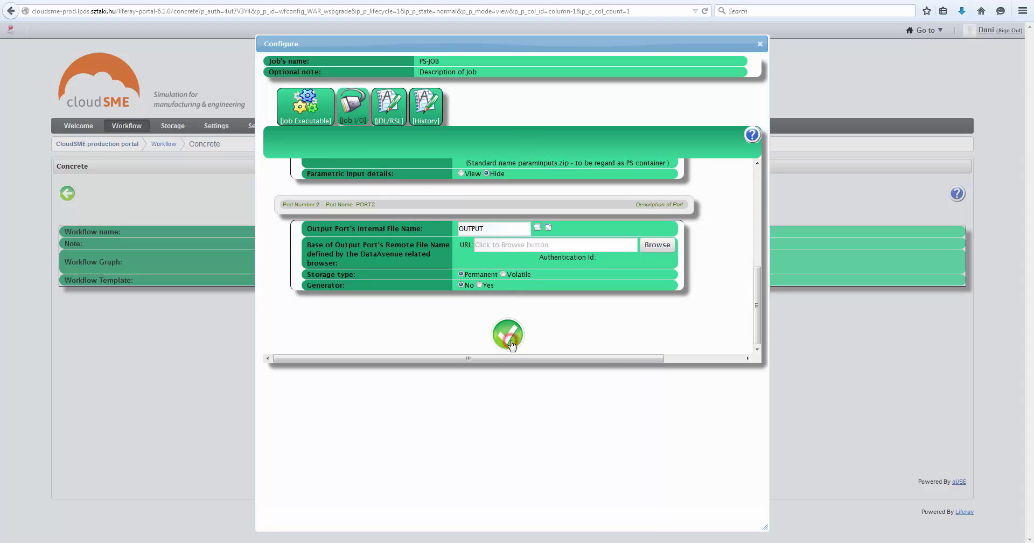
click(759, 44)
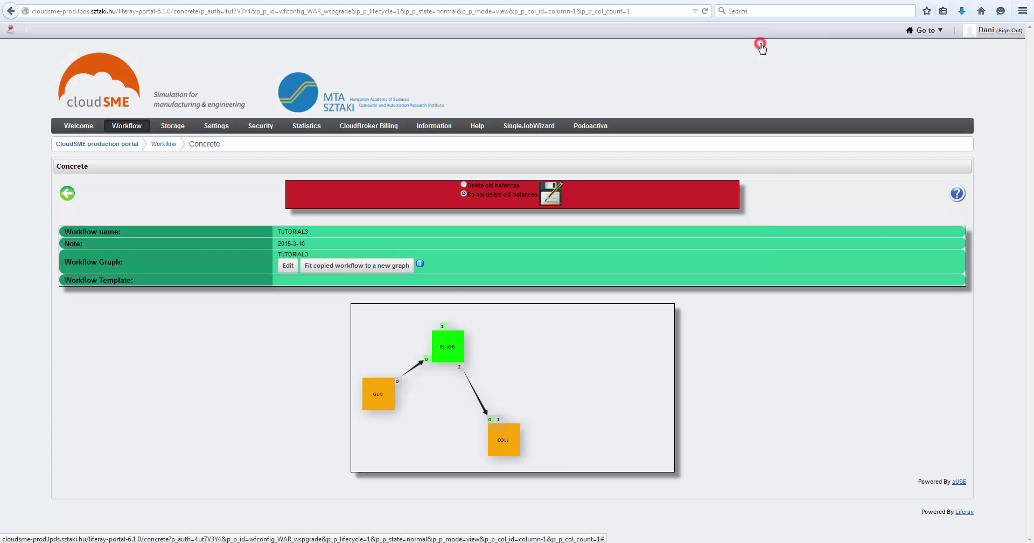
- Configure the COLL job as a binary of type cloudbroker and enable its own executable
click(505, 439)
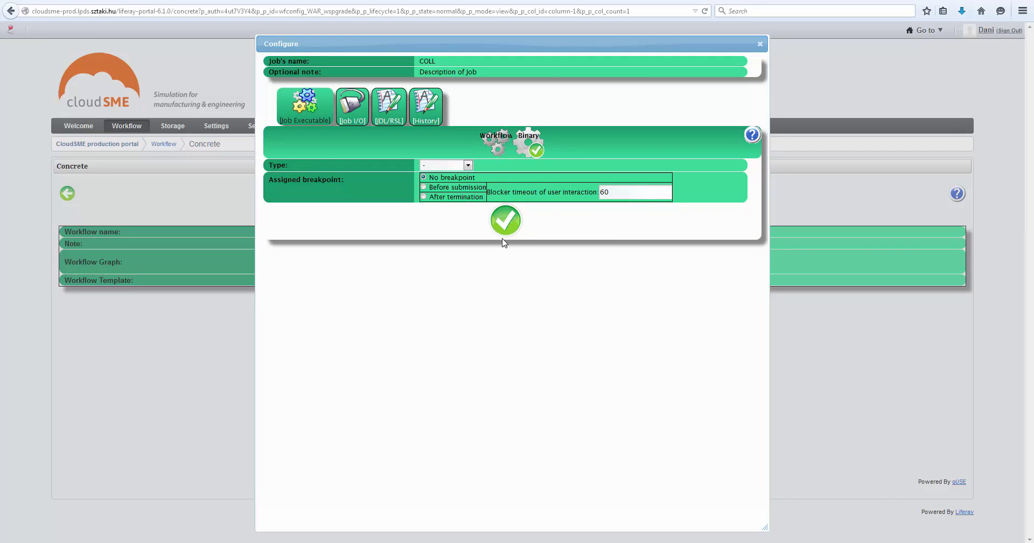
click(468, 165)
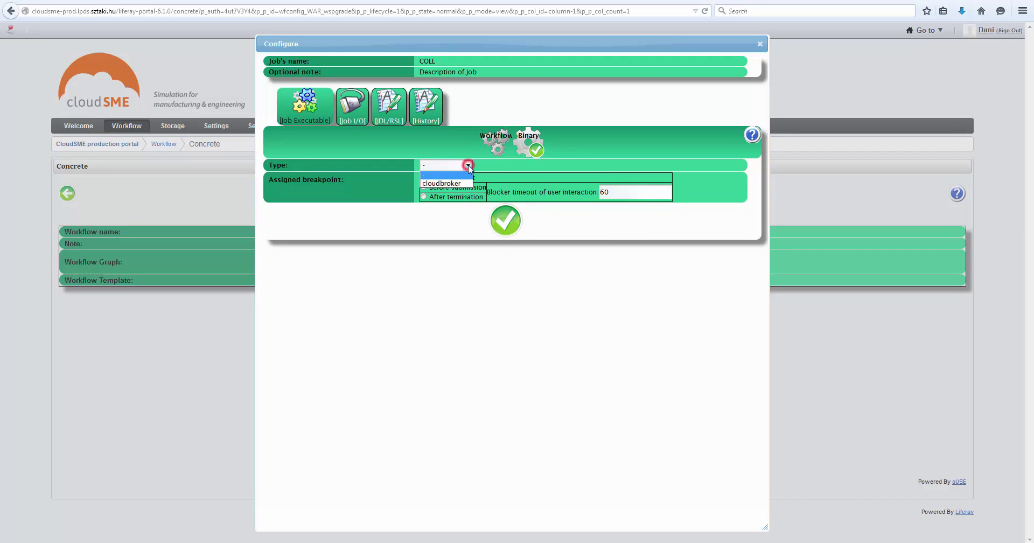
click(470, 185)
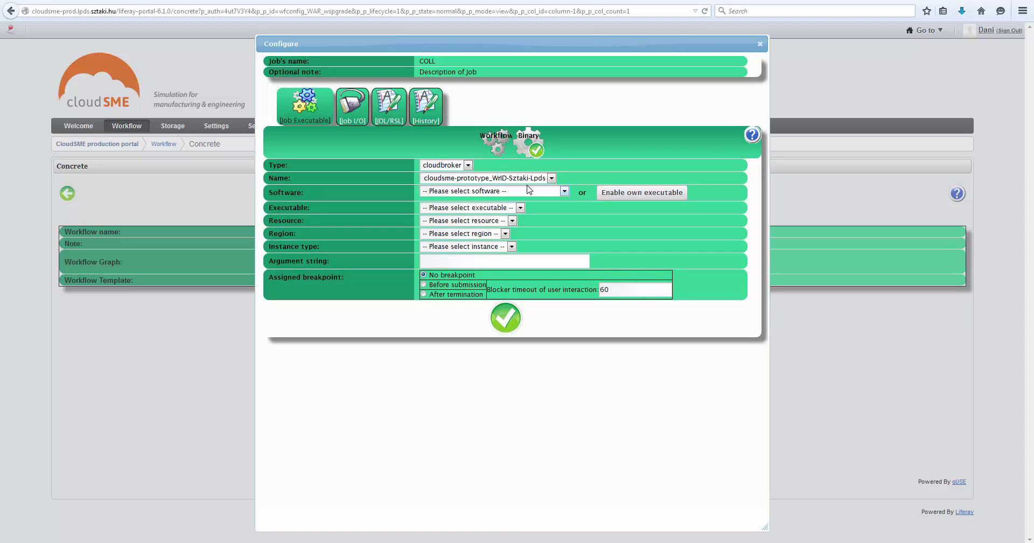
click(630, 194)
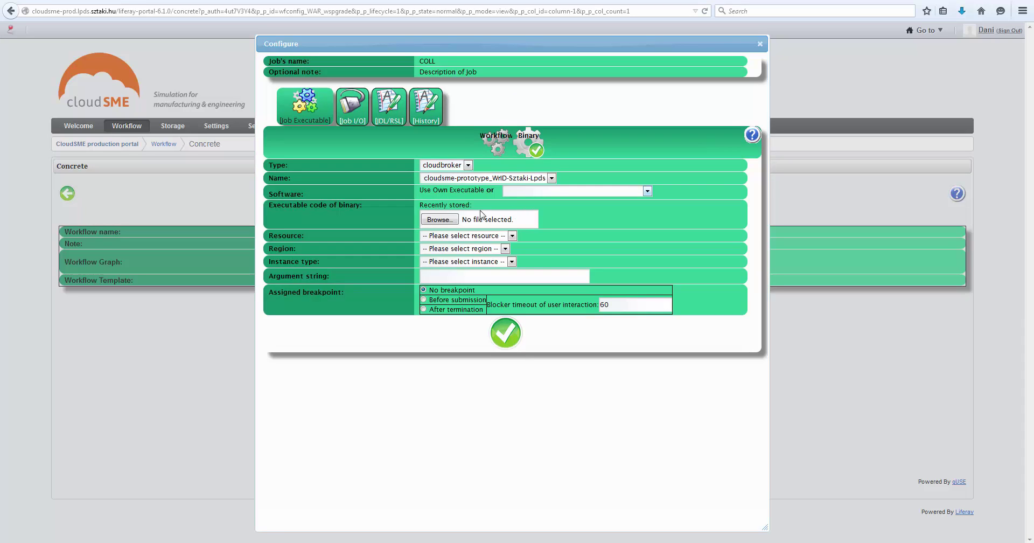
- Choose ls.sh from the tutorial3 folder as the executable code of COLL's binary
click(437, 220)
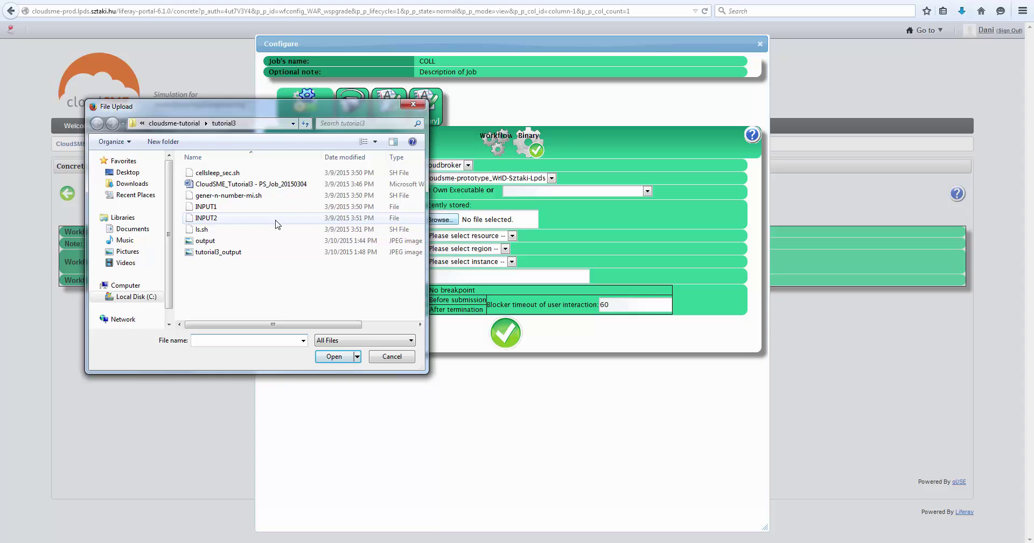
click(208, 232)
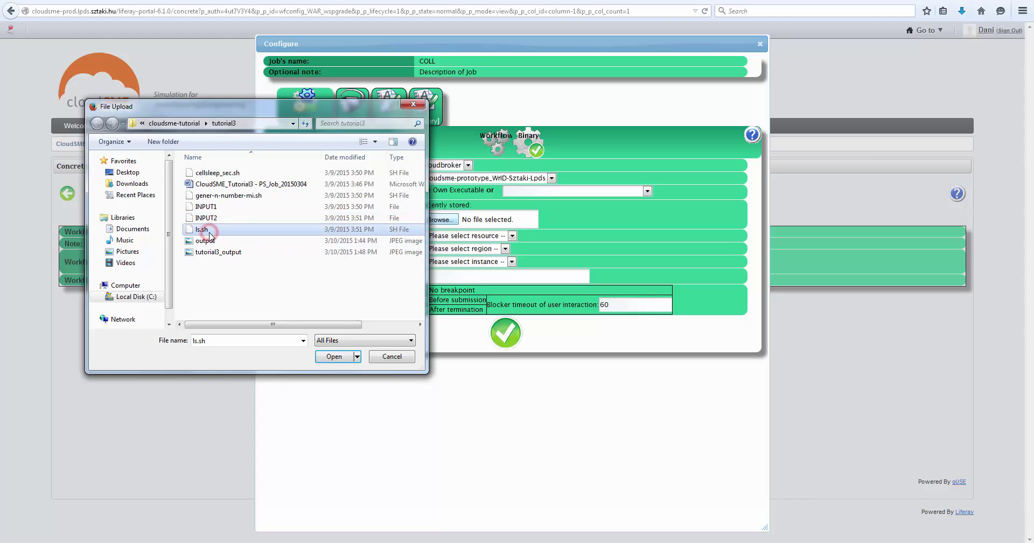
double_click(210, 232)
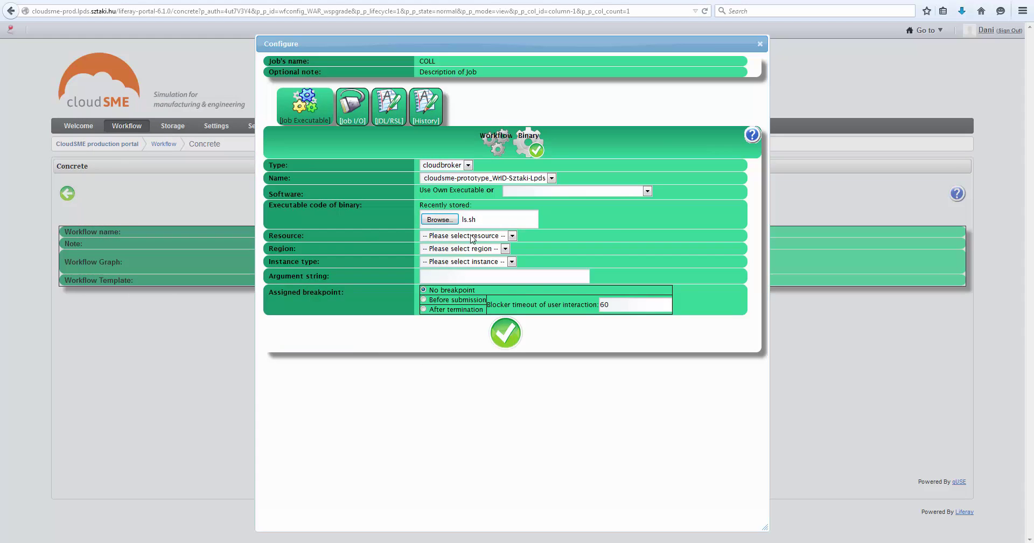
- Assign COLL the resource OpenNebula MTA SZTAKI, region MTA SZTAKI LPDS and instance type m1.small, then save the executable settings
click(512, 237)
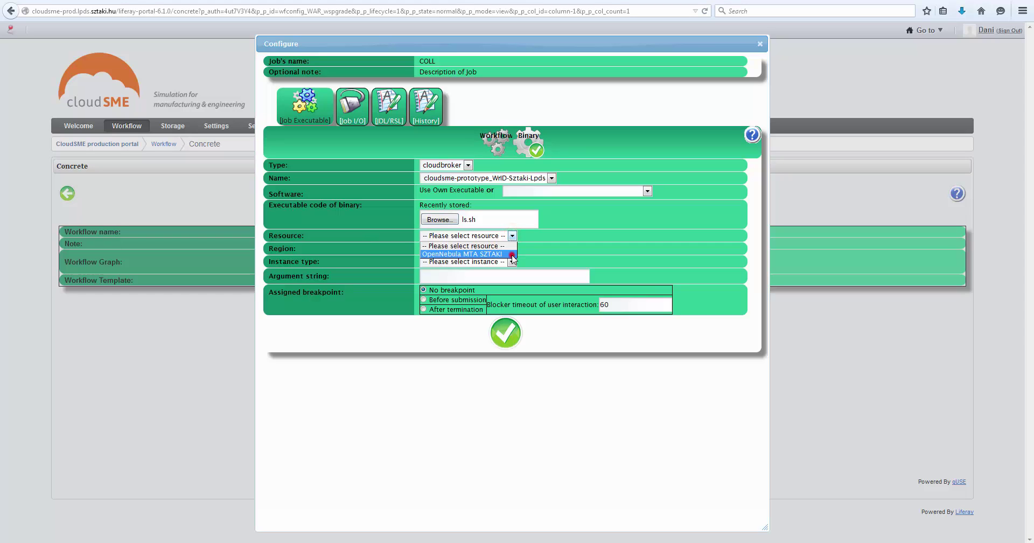
click(512, 254)
click(504, 249)
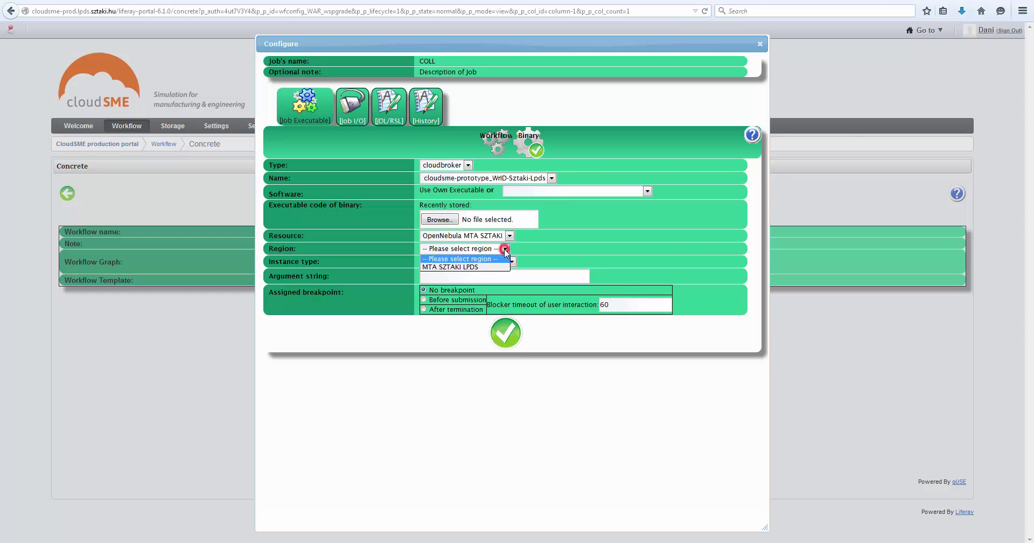
click(505, 266)
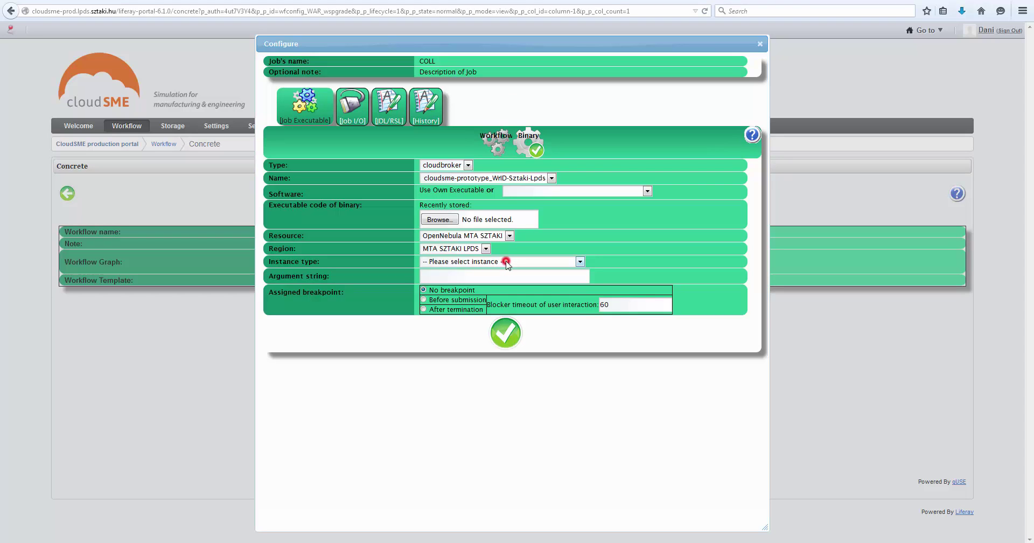
click(506, 263)
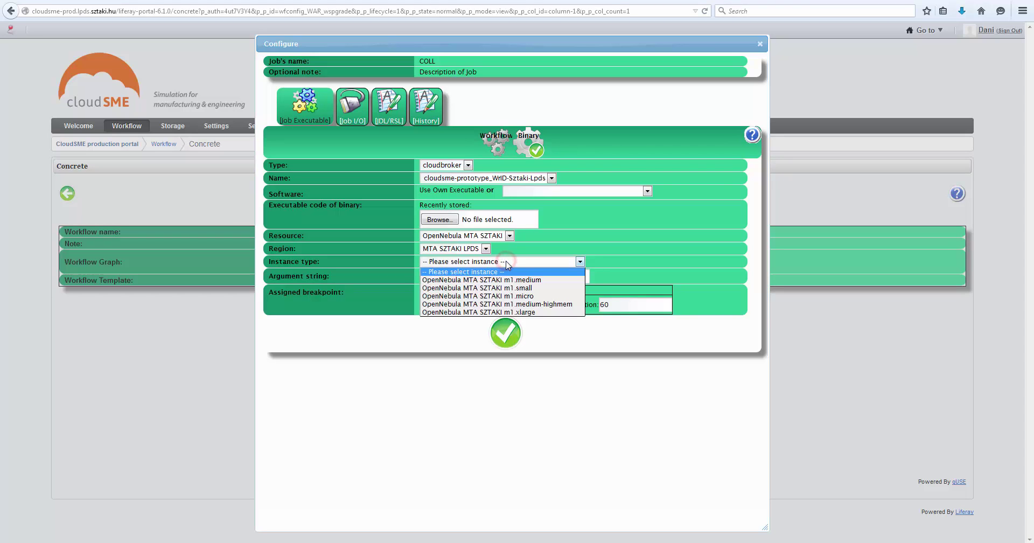
click(506, 289)
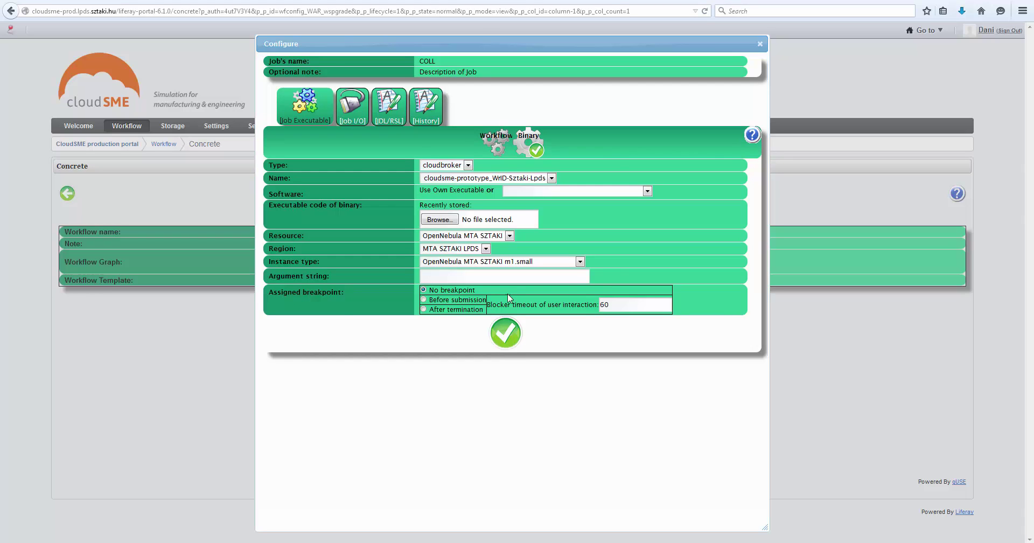
click(506, 335)
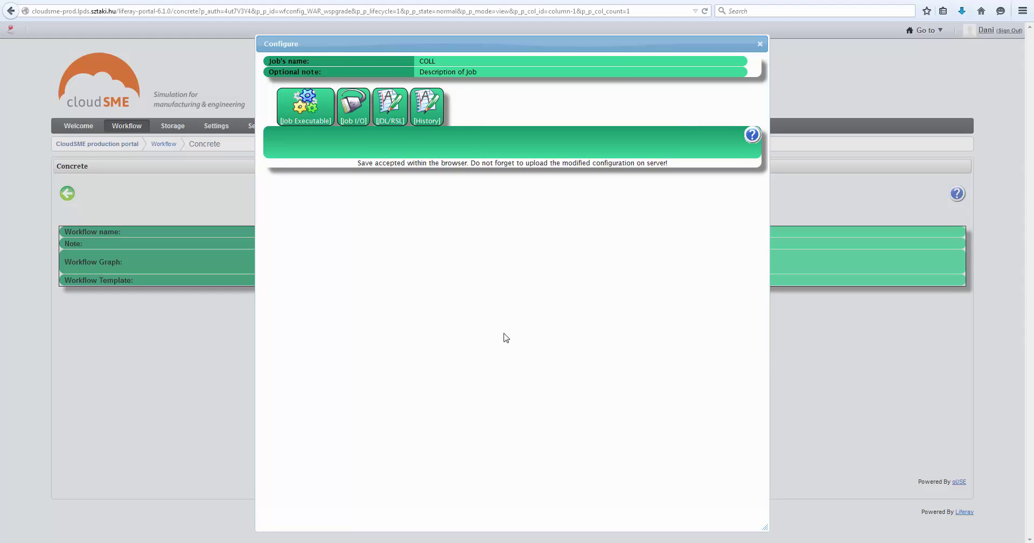
- Set the internal file name of COLL's input port 0 to INPUT and show its parametric input details, with waiting set to All
click(354, 107)
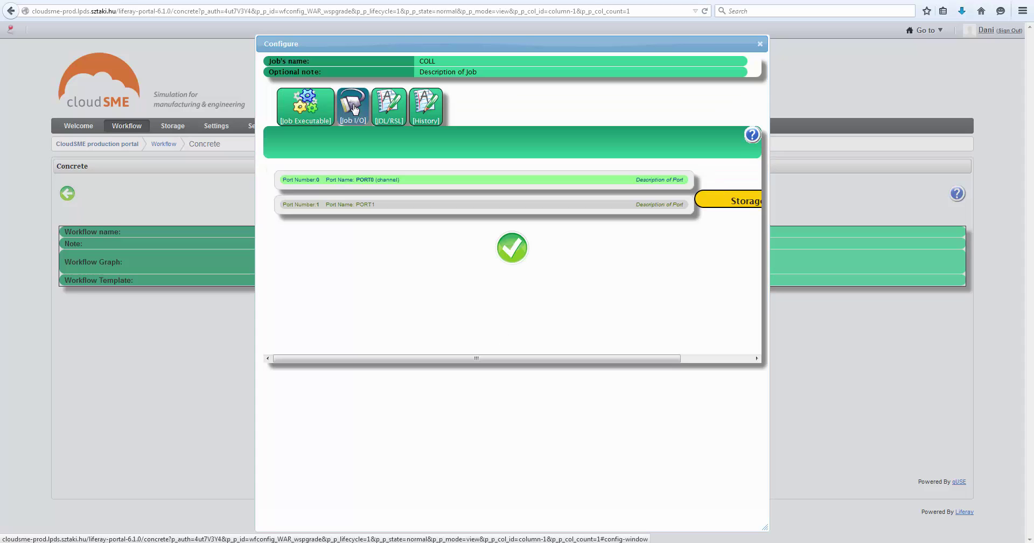
click(471, 180)
click(486, 204)
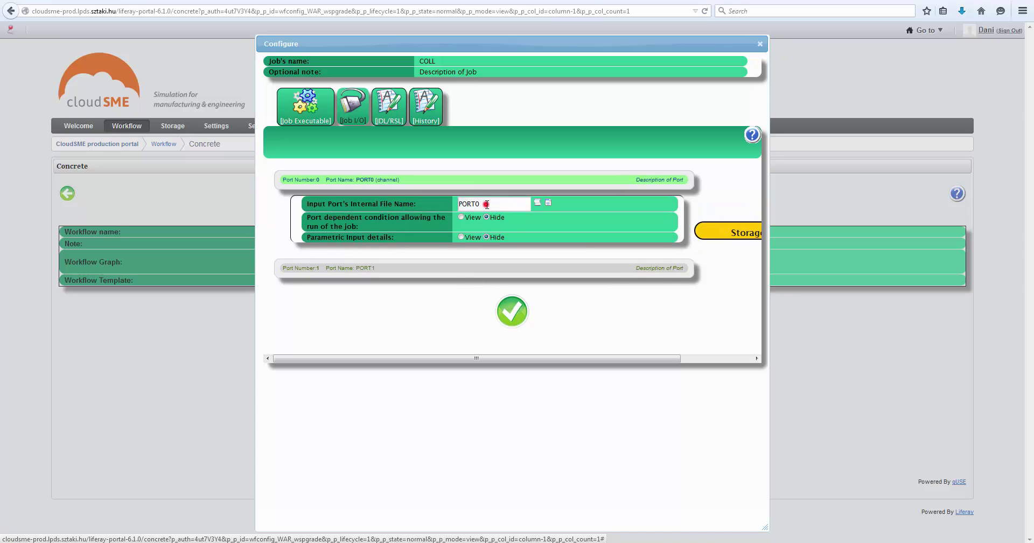
double_click(487, 204)
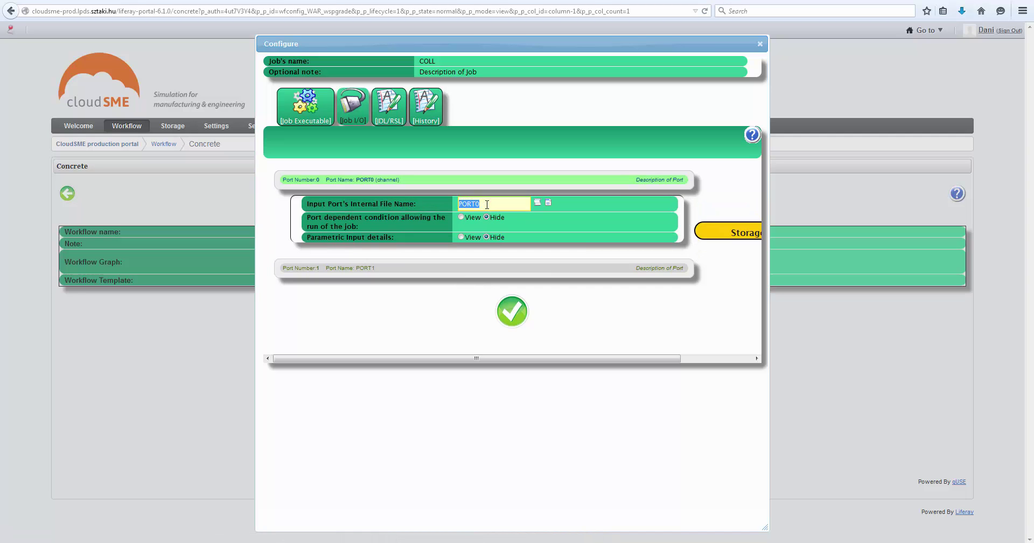
text(INPUT)
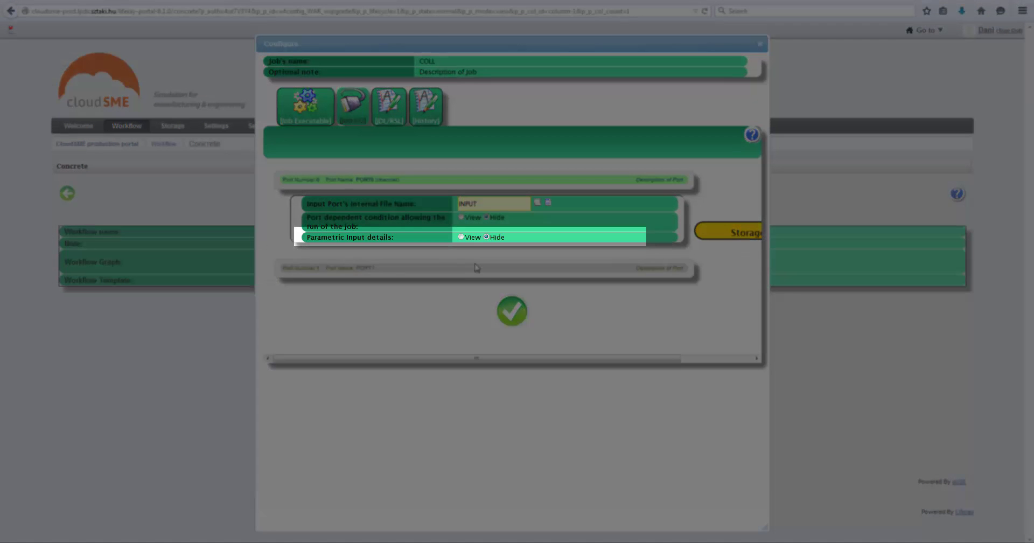
click(476, 269)
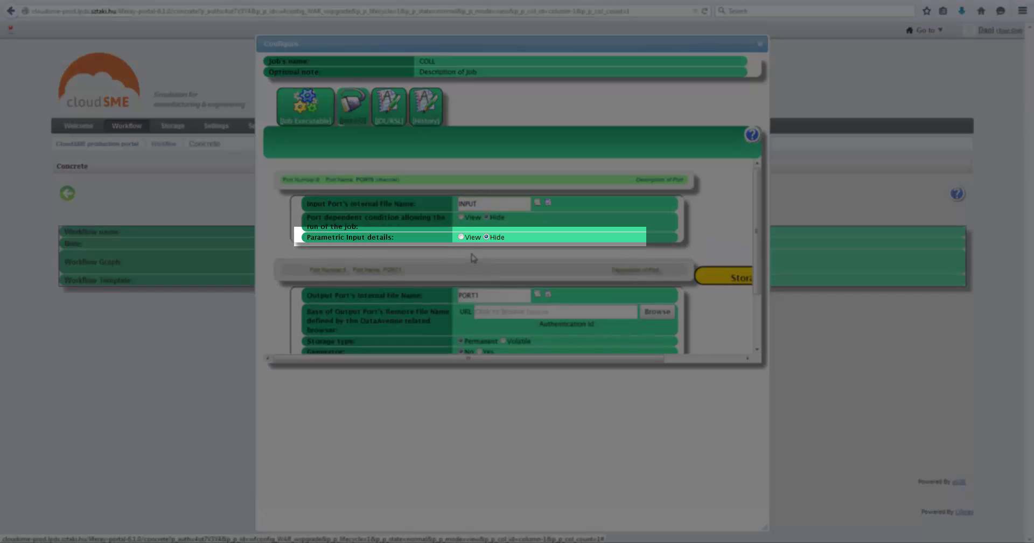
click(461, 236)
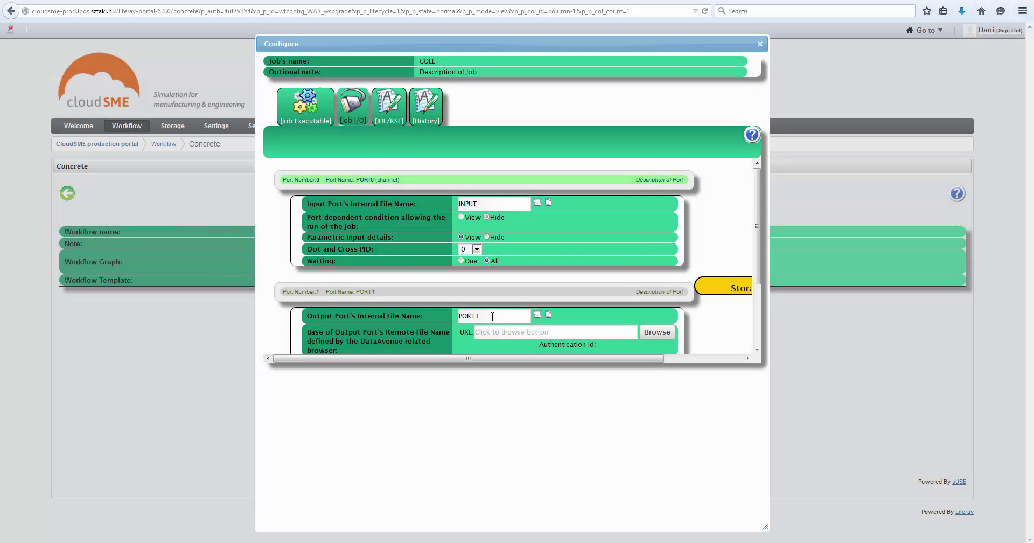
- Set the internal file name of COLL's output port 1 to OUTPUT, then save the port settings and close the job configuration
click(491, 315)
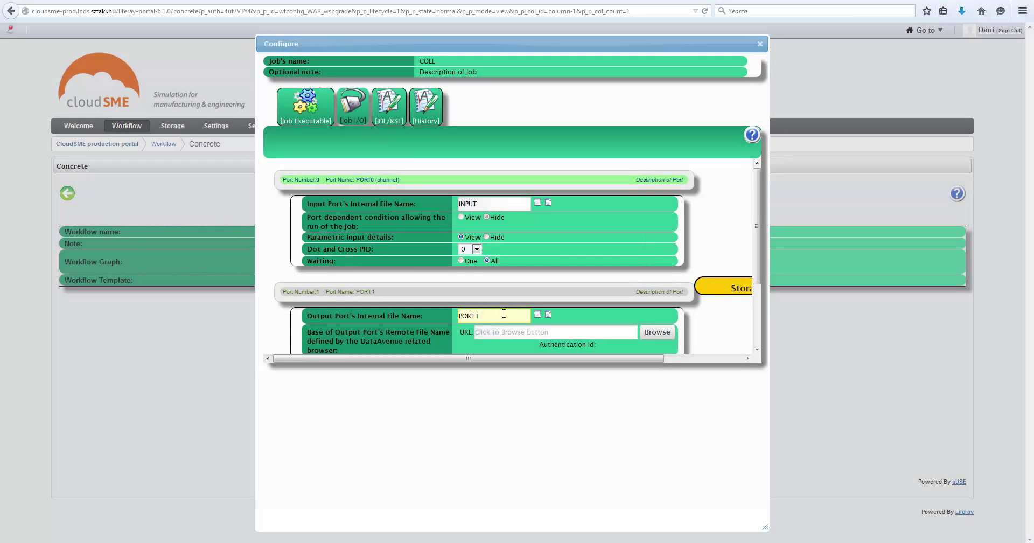
key(ctrl+a)
text(O)
scroll(504, 314, down, 2)
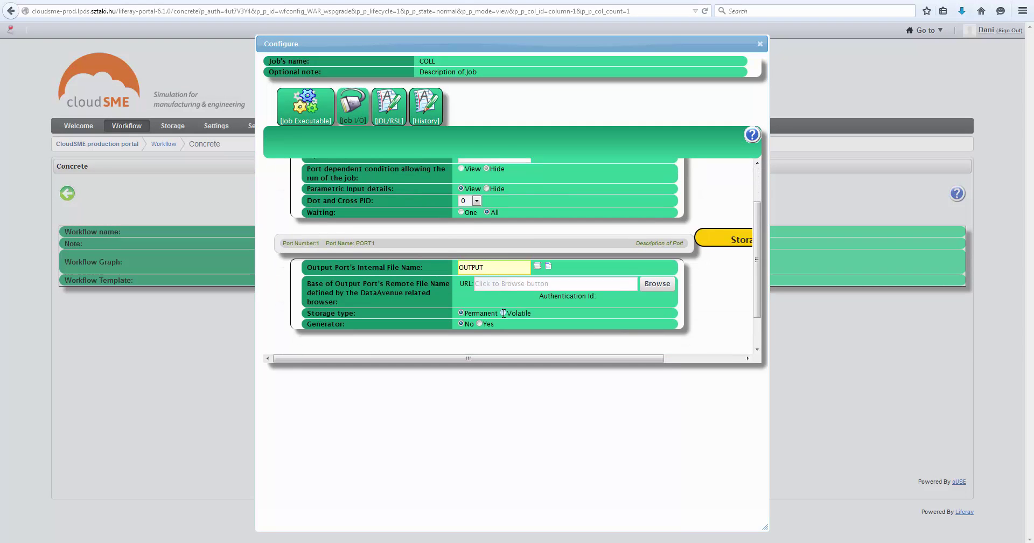
scroll(504, 313, down, 2)
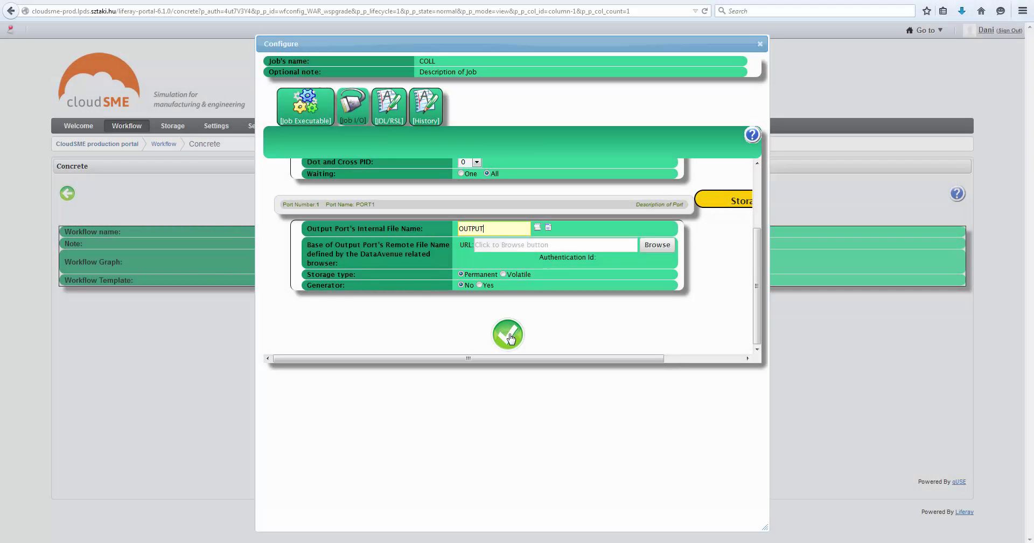
click(508, 335)
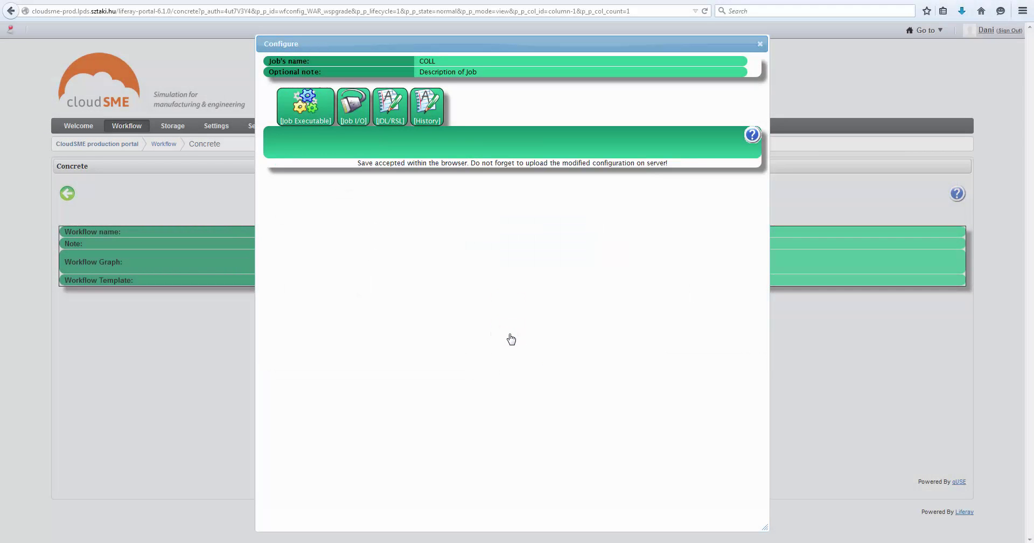
click(760, 45)
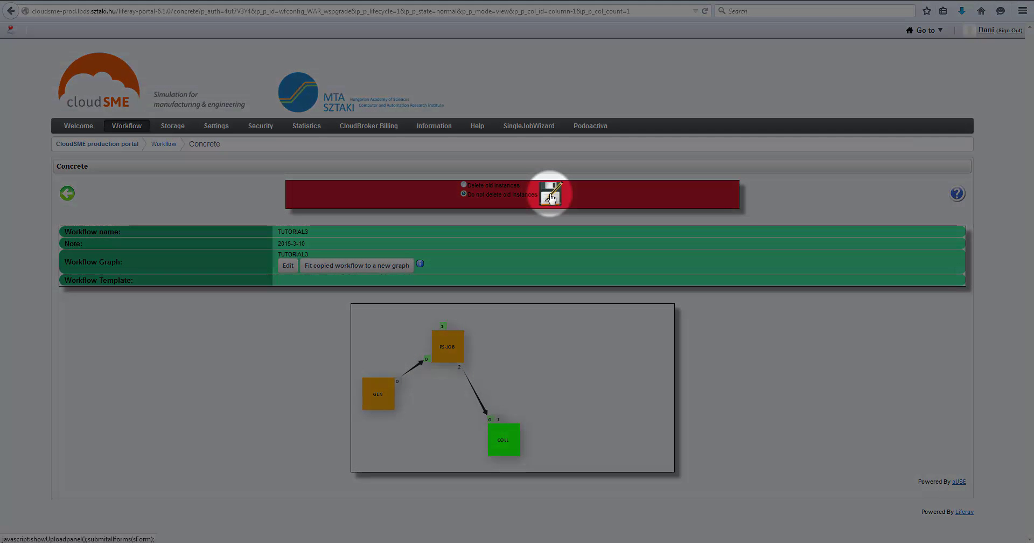
- Upload the TUTORIAL3 configuration to the server without deleting old instances, then return to the workflow list
click(550, 196)
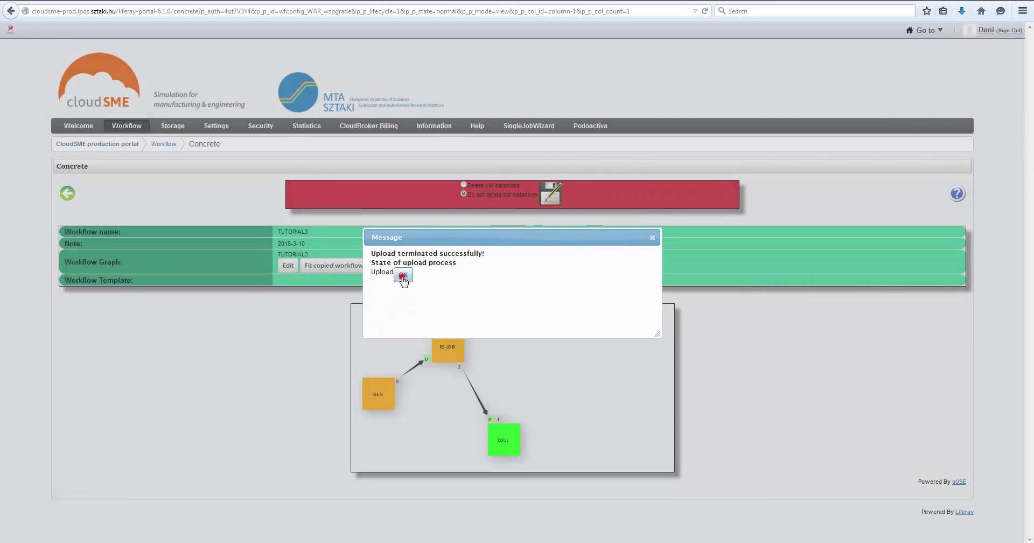
click(402, 276)
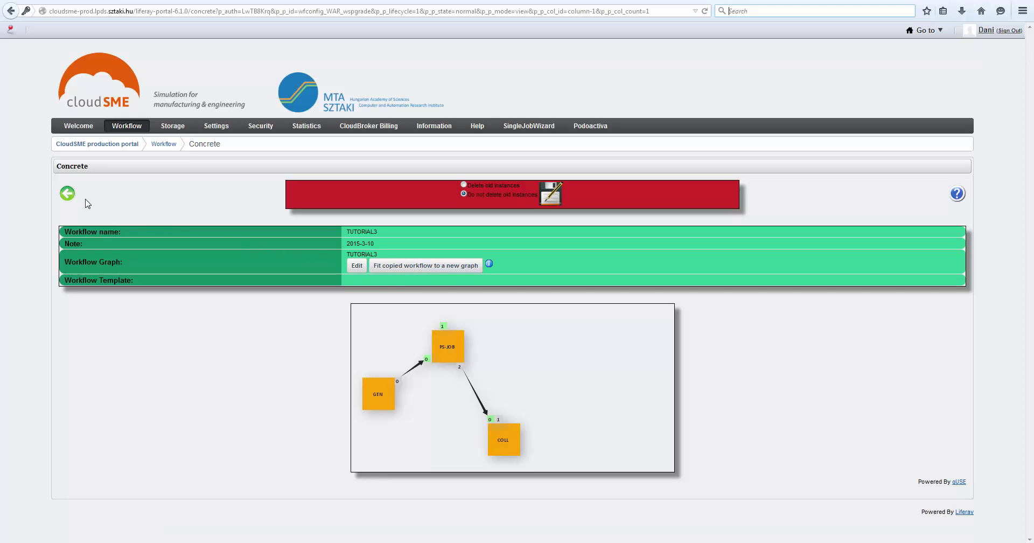
click(67, 196)
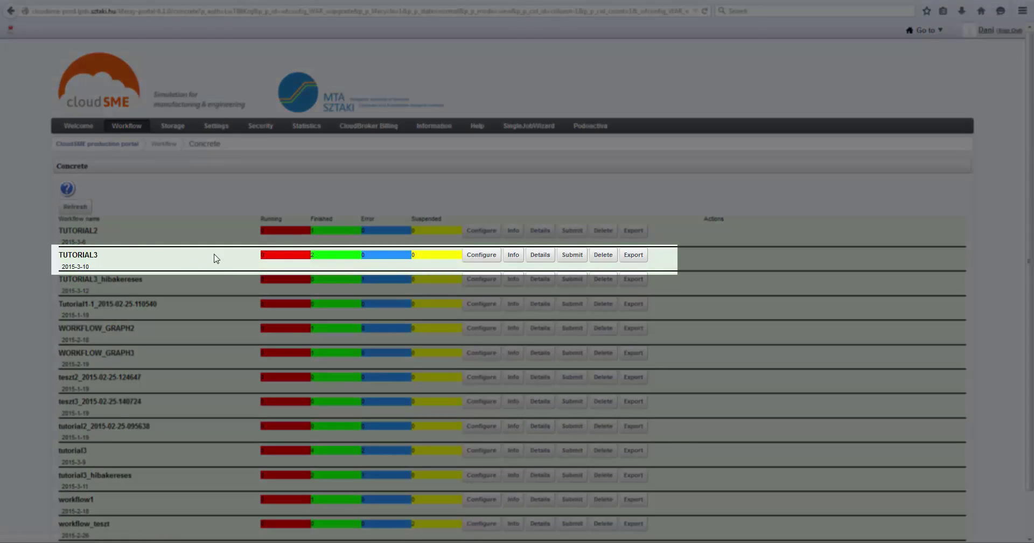
- Submit TUTORIAL3 as a new instance with the default note and no e-mail notification
click(572, 255)
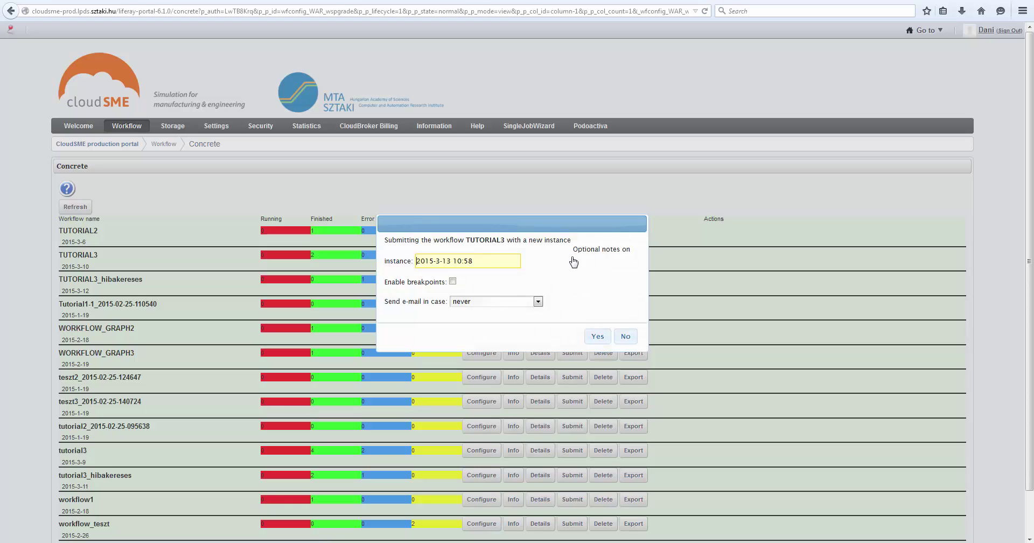
click(598, 336)
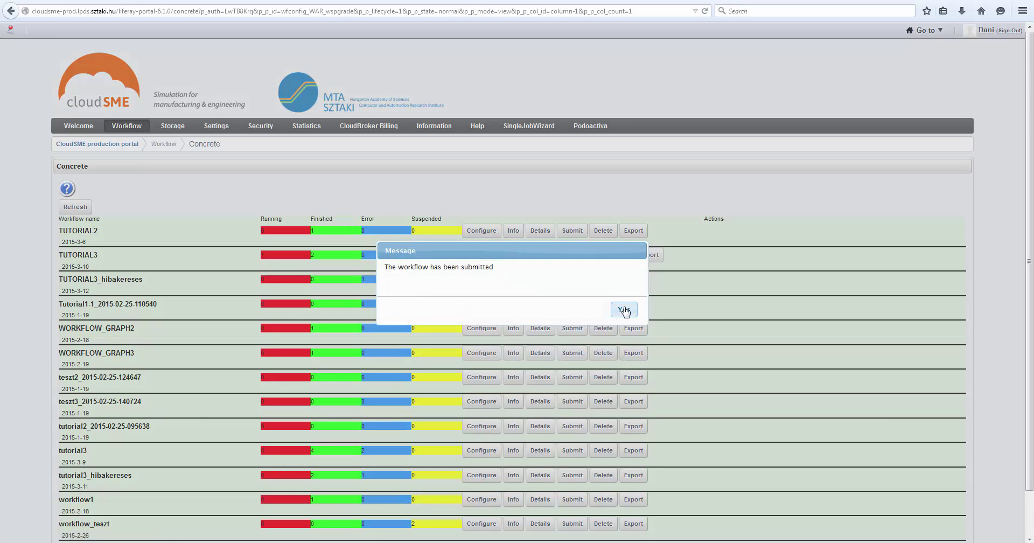
click(624, 310)
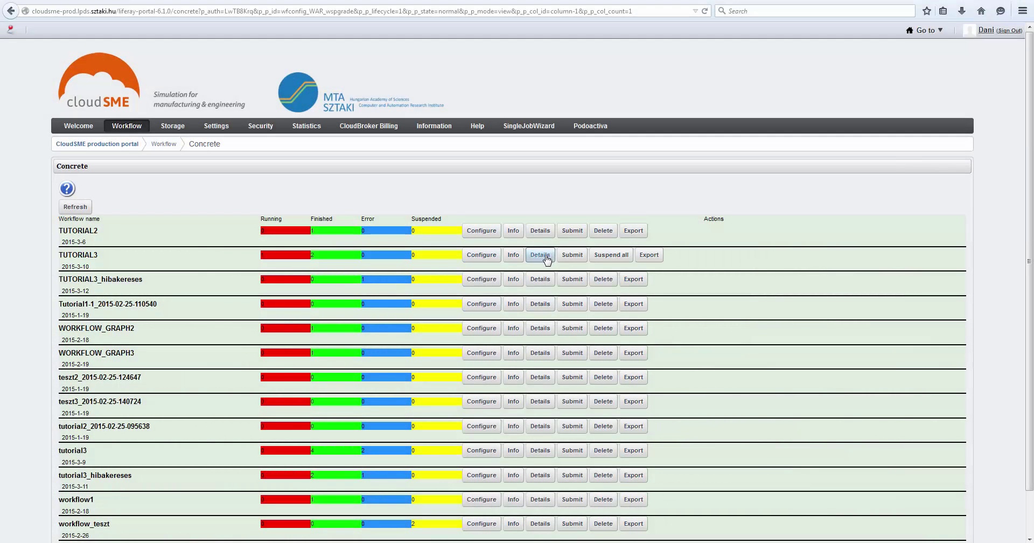
- Examine the job statuses of TUTORIAL3's newly submitted instance, refreshing the instance list and reopening its details
click(545, 257)
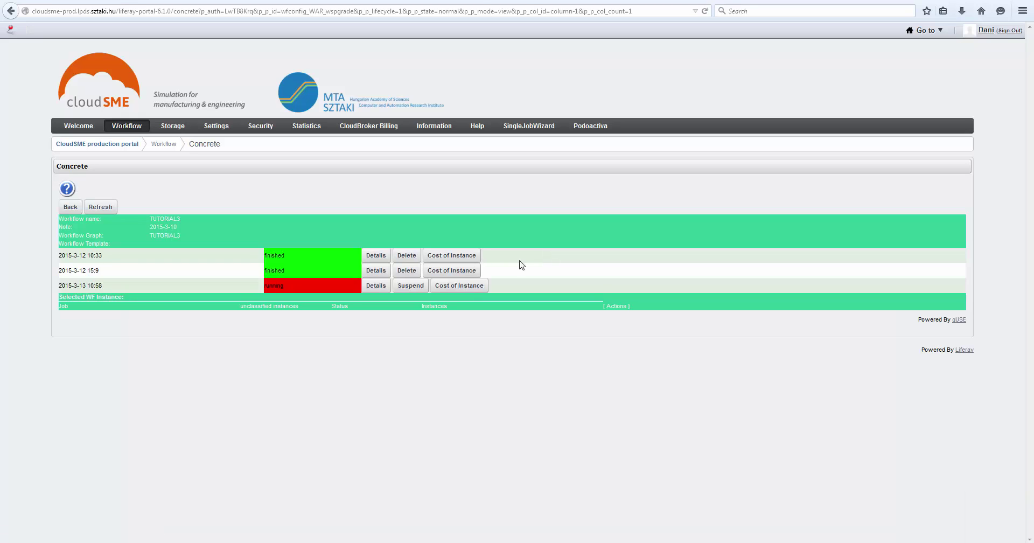
click(376, 287)
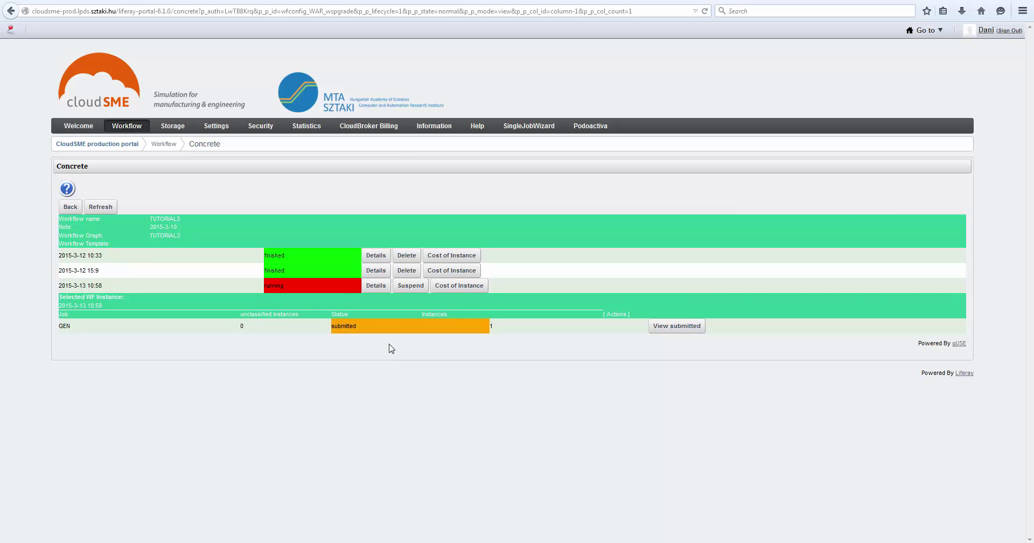
click(103, 208)
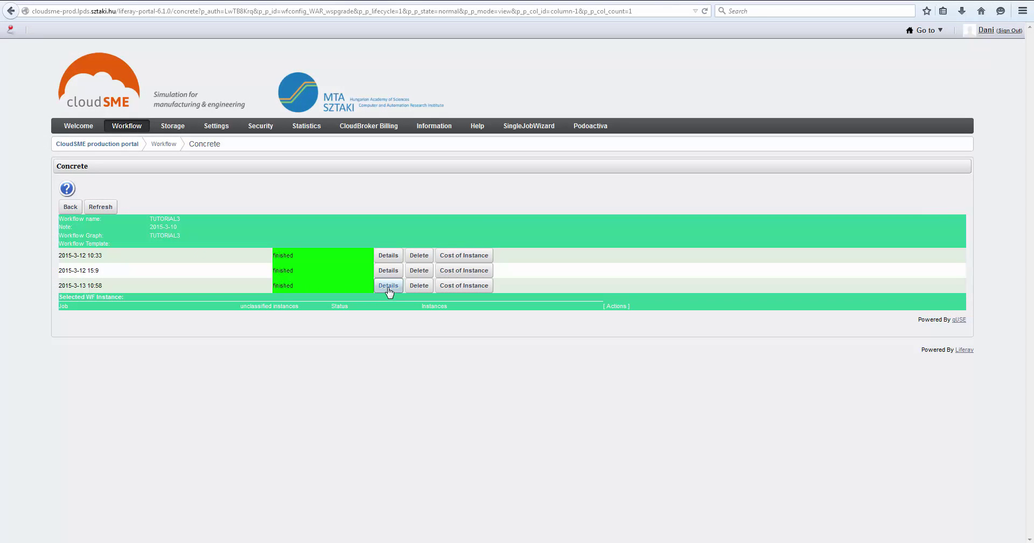
click(389, 286)
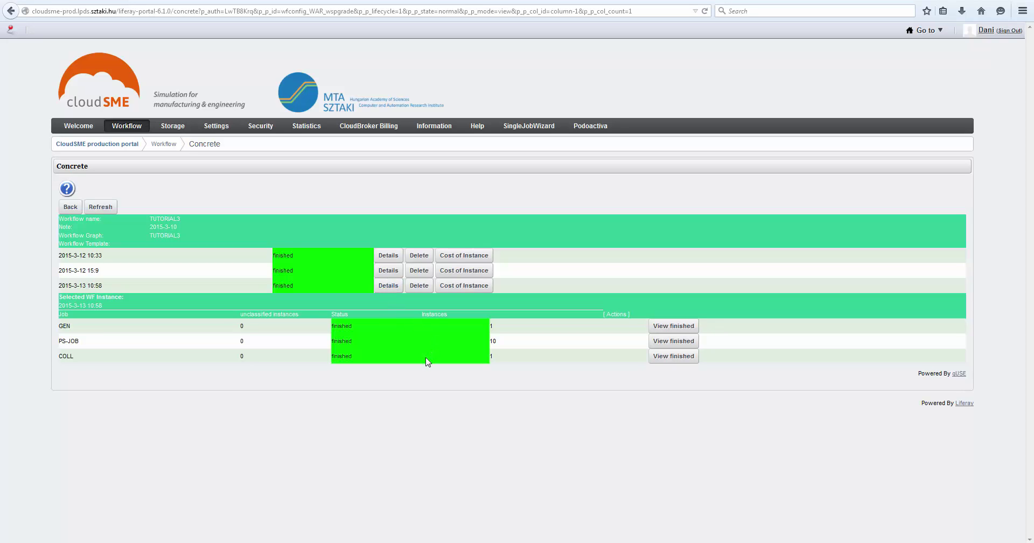
- View the standard output of the finished COLL job and save its file output as TUTORIAL3_COLL_0_outputs.zip
click(674, 356)
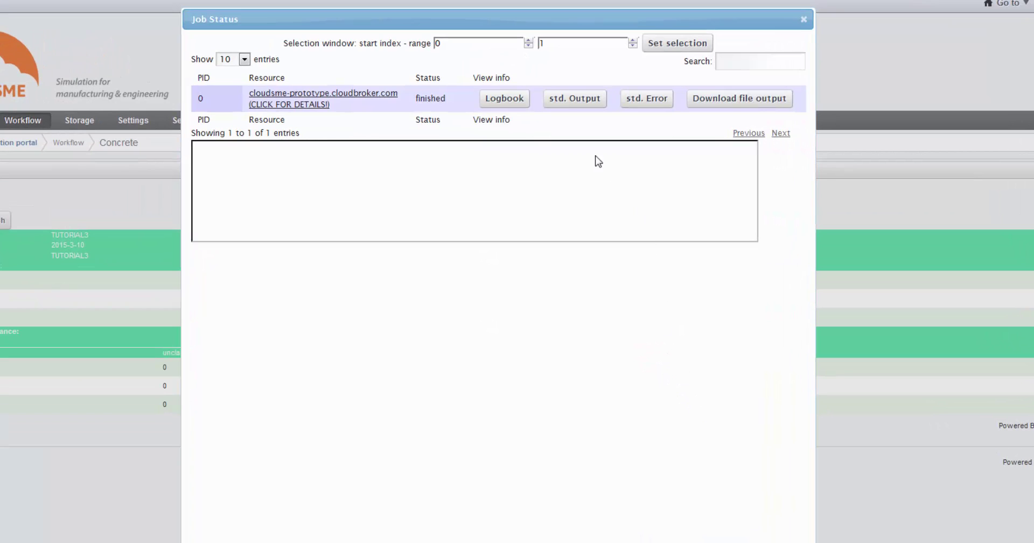
click(585, 98)
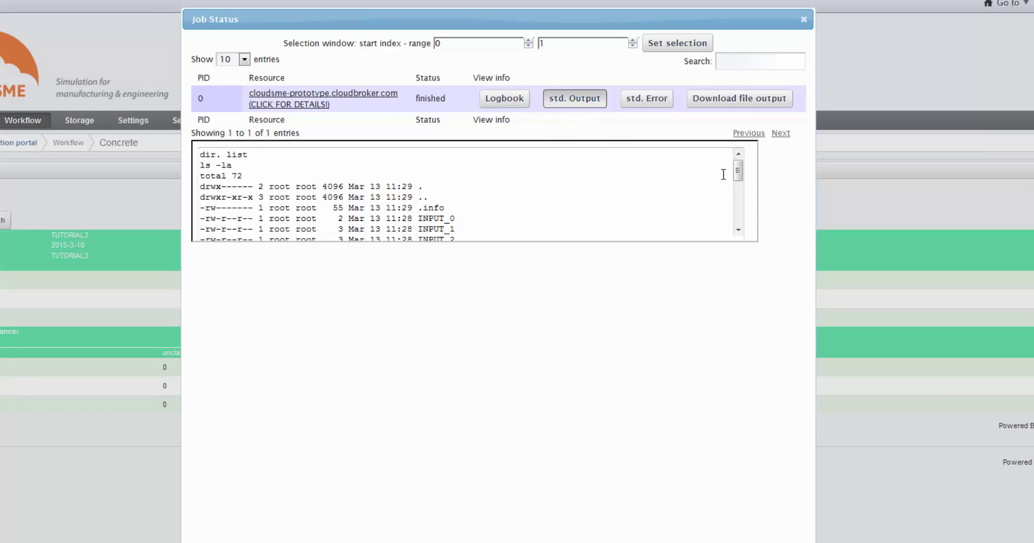
click(736, 102)
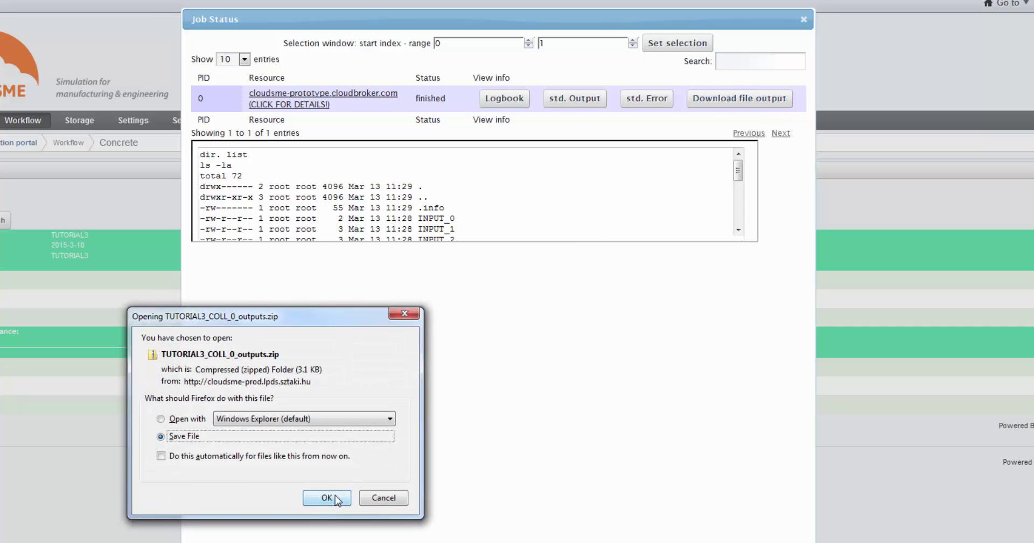
click(326, 497)
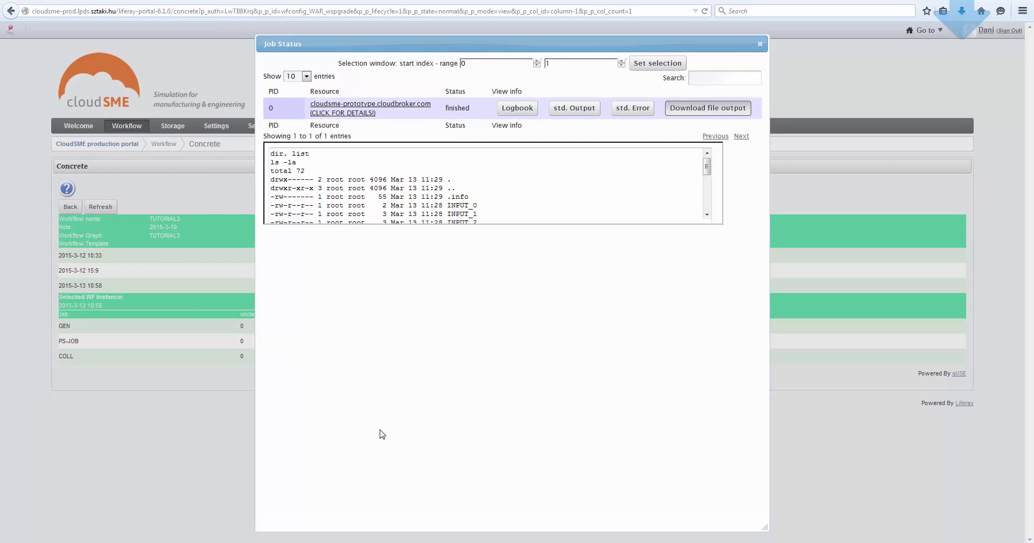
- Open the downloaded TUTORIAL3_COLL_0_outputs.zip in Windows Explorer and extract it into the Downloads folder
click(961, 11)
click(867, 41)
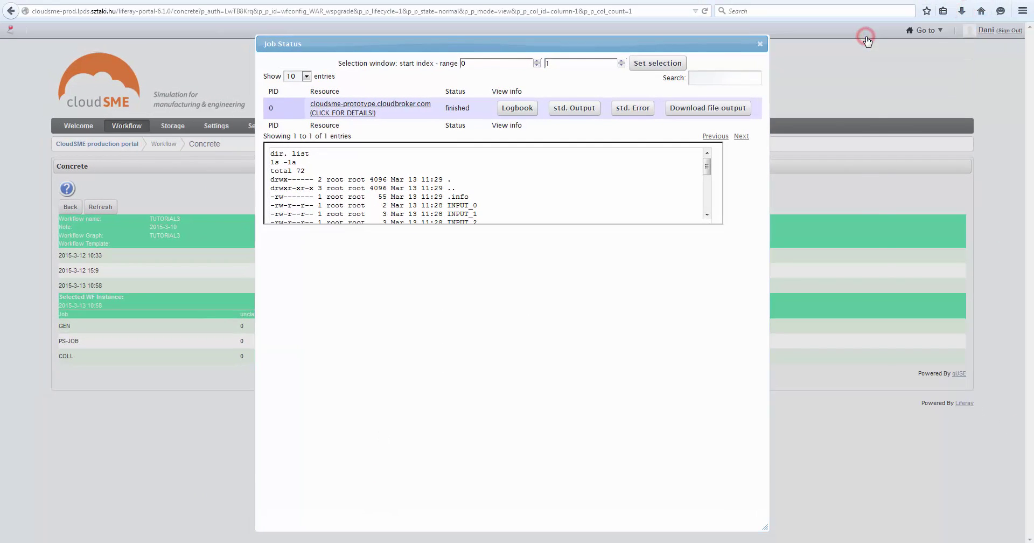
click(314, 147)
click(628, 373)
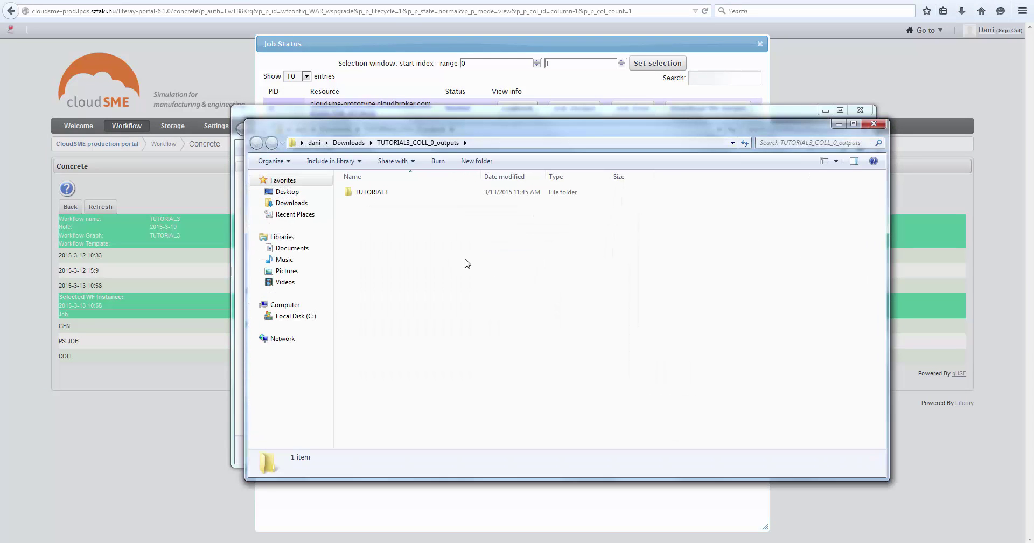
- Browse the extracted folders from TUTORIAL3 through COLL and outputs down to folder 0 with COLL's result files
double_click(367, 192)
double_click(367, 192)
double_click(368, 192)
double_click(370, 193)
double_click(371, 193)
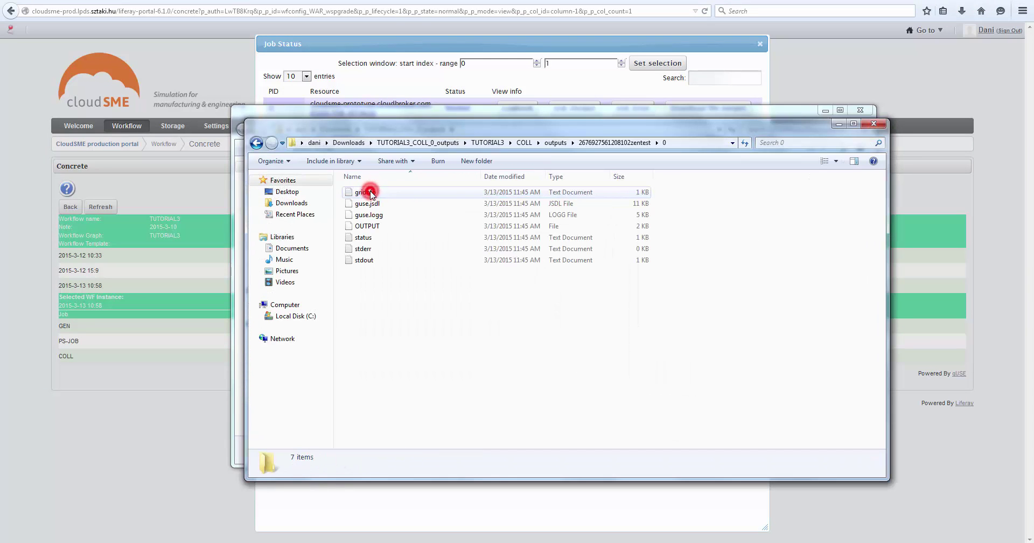